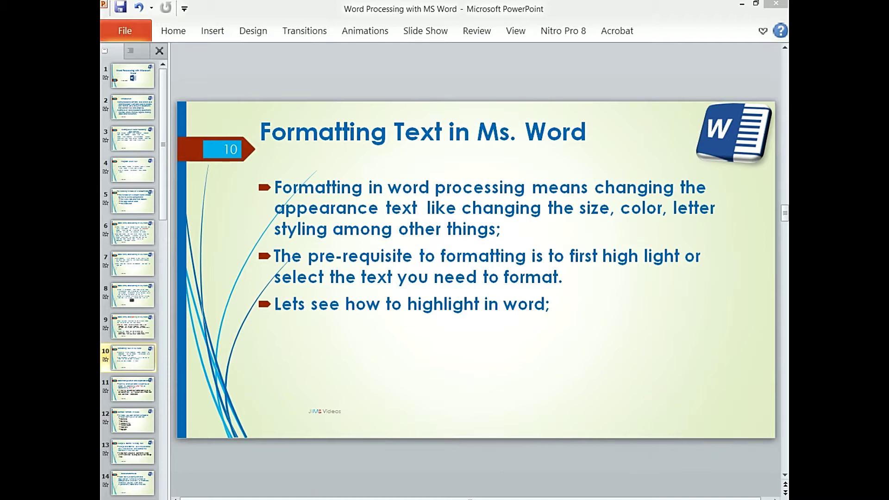
# Step: Switch to the ONLINE E-COMMERCE Word document and drag across its heading to highlight it
pyautogui.moveTo(213, 499)
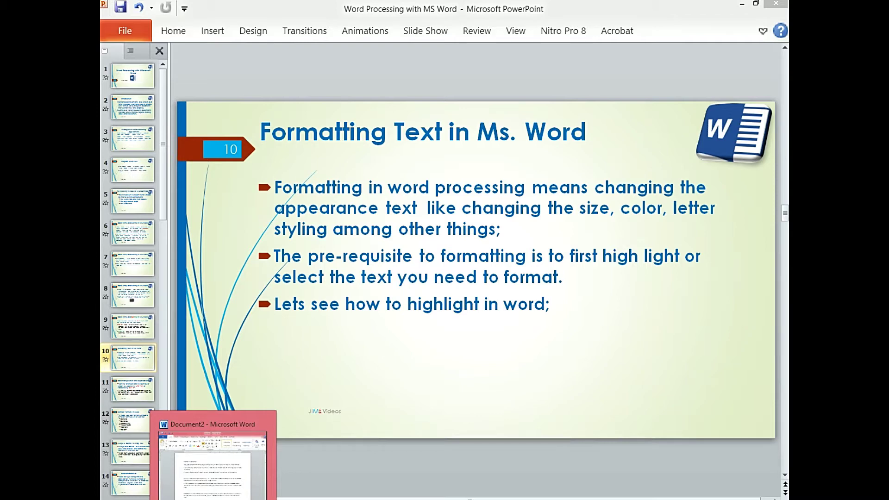
pyautogui.click(213, 463)
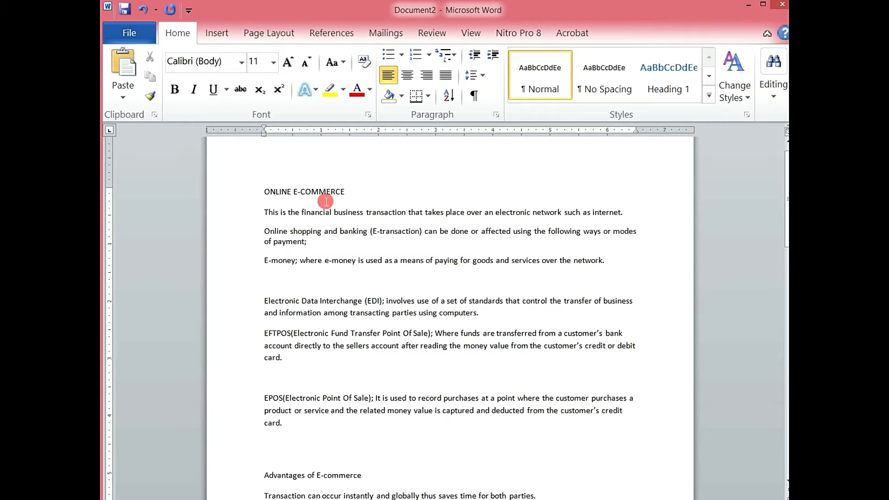
pyautogui.click(267, 194)
pyautogui.moveTo(268, 195); pyautogui.dragTo(366, 194)
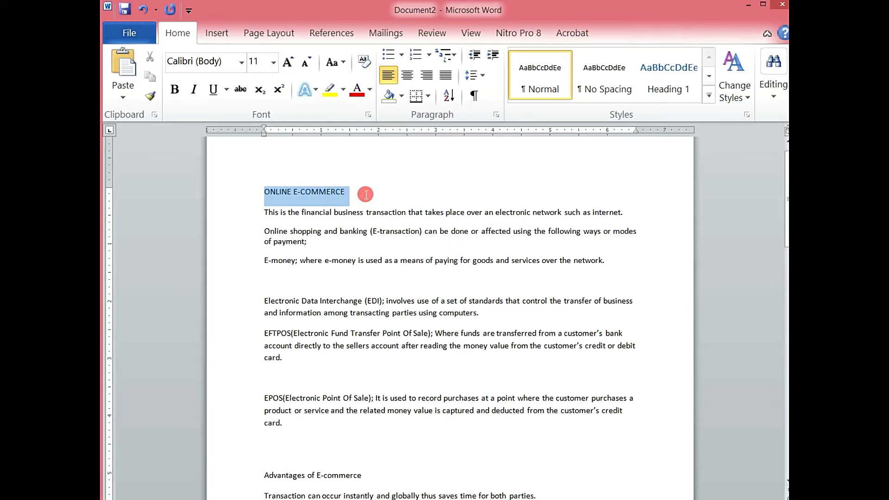
pyautogui.moveTo(366, 195)
pyautogui.mouseDown()
pyautogui.moveTo(266, 193)
pyautogui.moveTo(352, 193)
pyautogui.moveTo(268, 192)
pyautogui.moveTo(283, 197)
pyautogui.moveTo(280, 181)
pyautogui.moveTo(270, 193)
pyautogui.moveTo(298, 202)
pyautogui.moveTo(357, 190)
pyautogui.mouseUp()
# Step: Double-click to select the heading words ONLINE and COMMERCE one at a time
pyautogui.click(360, 192)
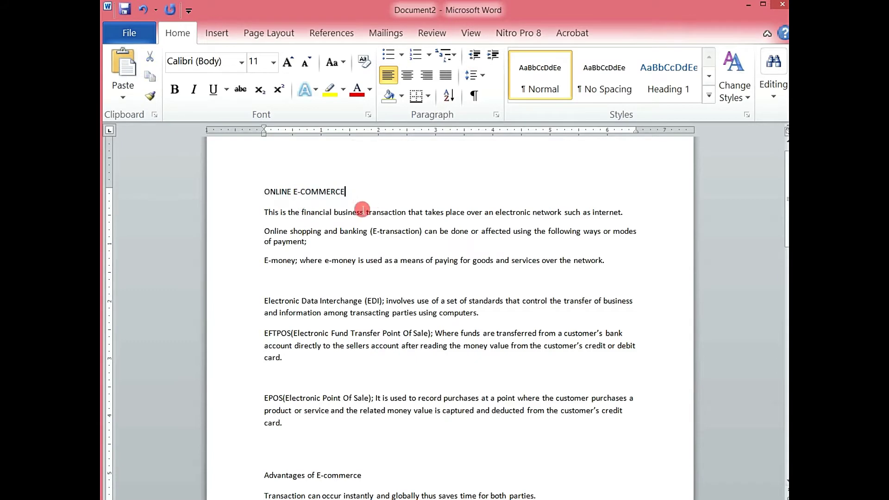
pyautogui.doubleClick(279, 194)
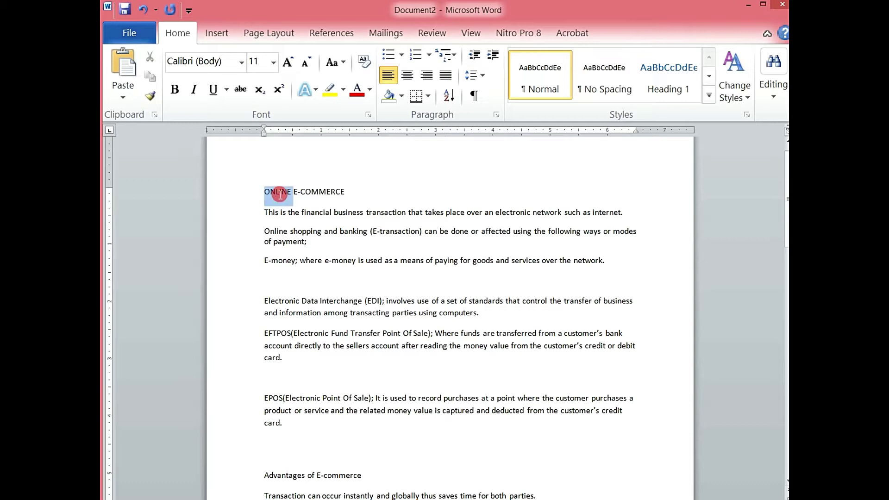
pyautogui.click(381, 197)
pyautogui.doubleClick(319, 192)
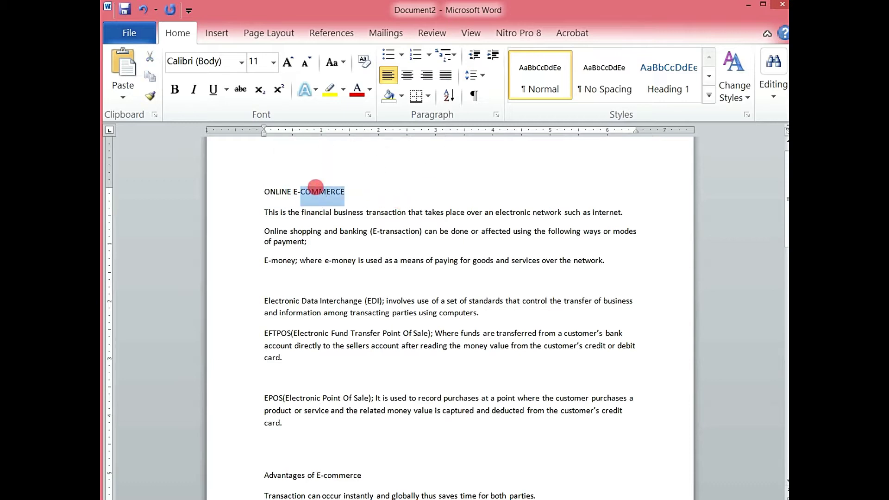
pyautogui.click(363, 191)
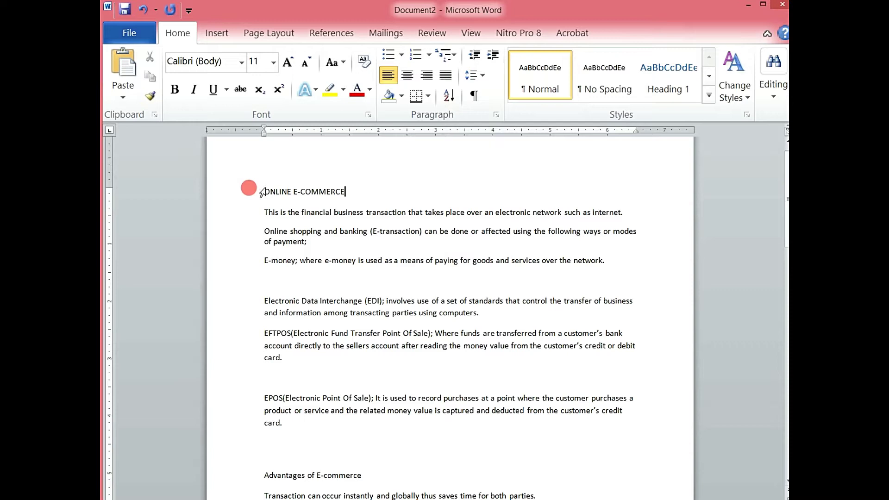
# Step: Select whole lines from the left margin: the heading, 'This is the financial', Online shopping, and E-money lines
pyautogui.click(262, 192)
pyautogui.click(270, 191)
pyautogui.click(256, 194)
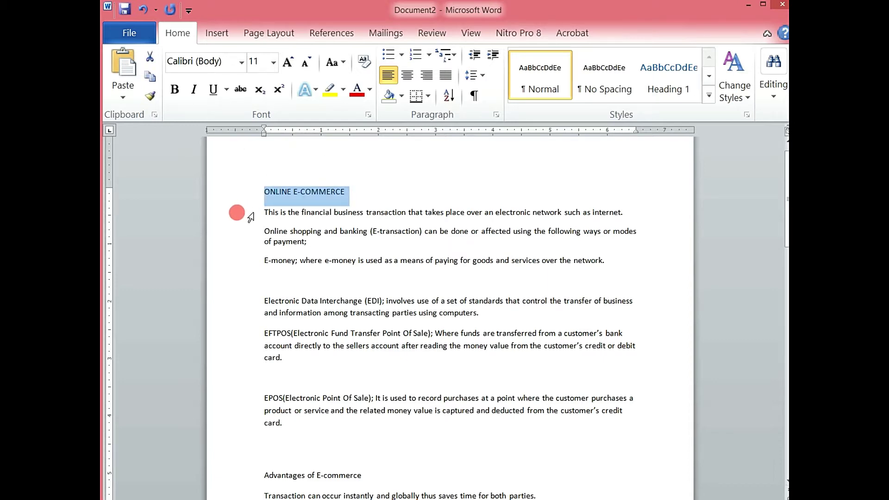
pyautogui.click(250, 217)
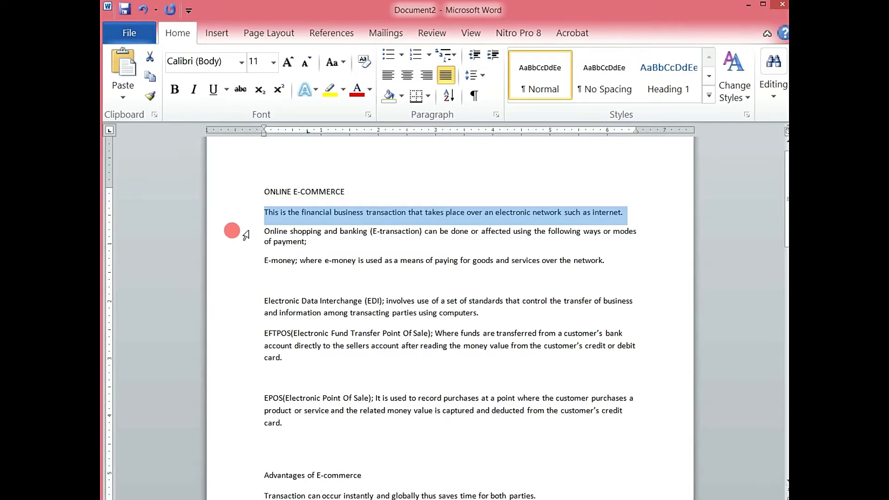
pyautogui.click(247, 235)
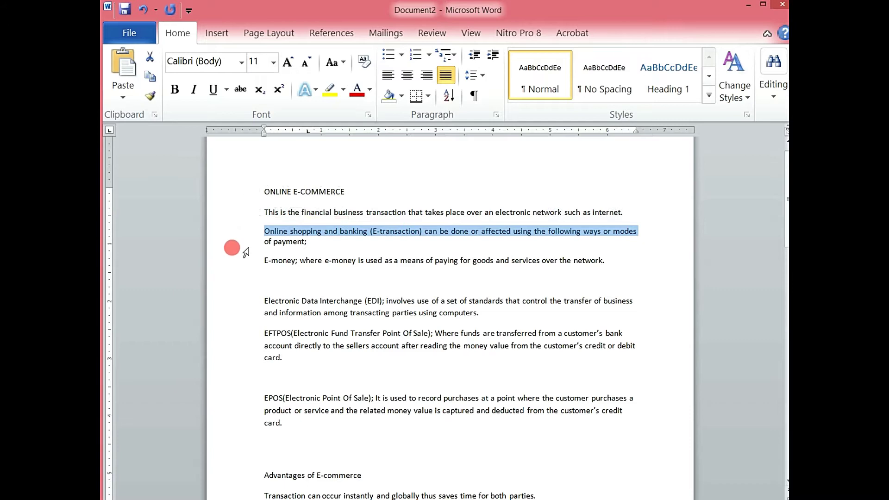
pyautogui.click(247, 253)
pyautogui.click(246, 259)
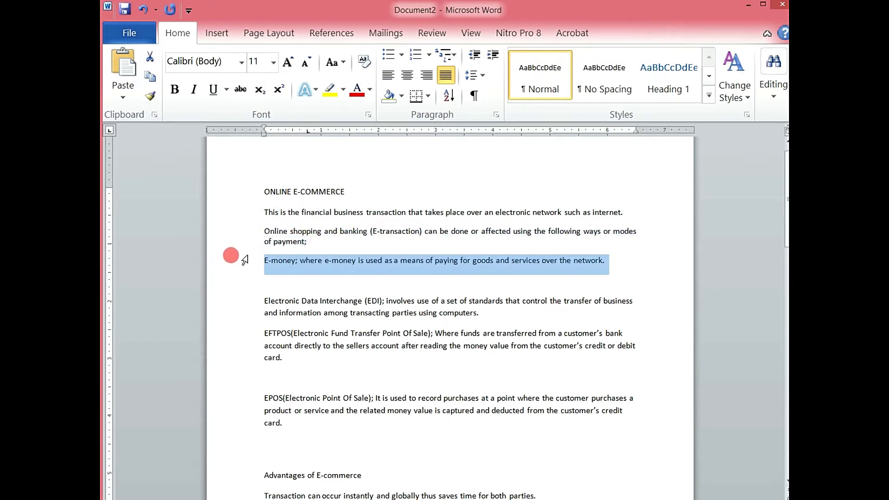
pyautogui.click(247, 192)
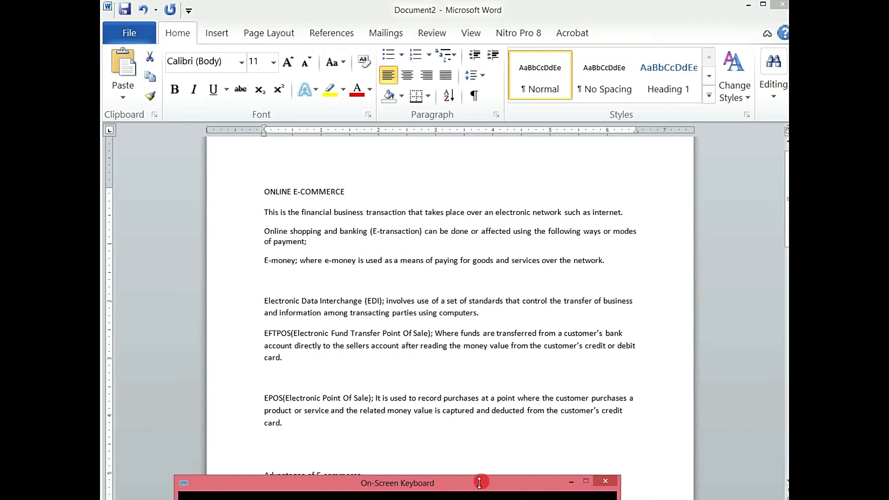
# Step: Bring up the On-Screen Keyboard and place the insertion point before ONLINE
pyautogui.moveTo(476, 478); pyautogui.dragTo(506, 383)
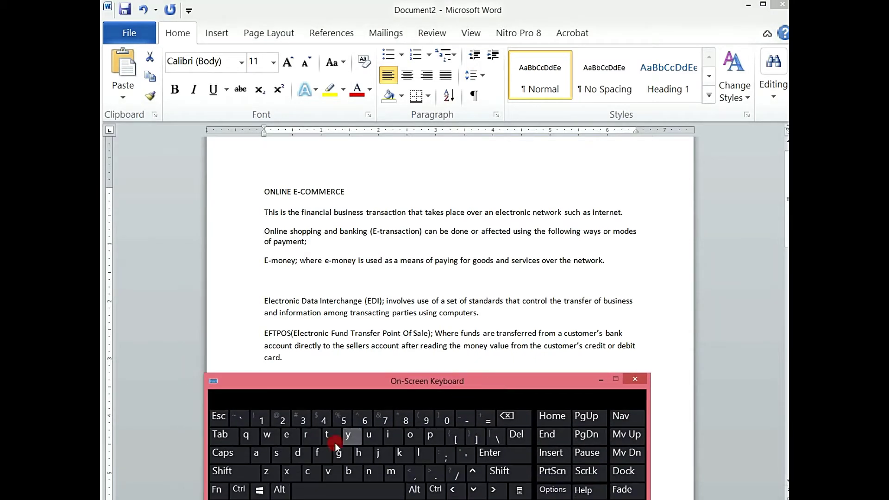
pyautogui.press('shift')
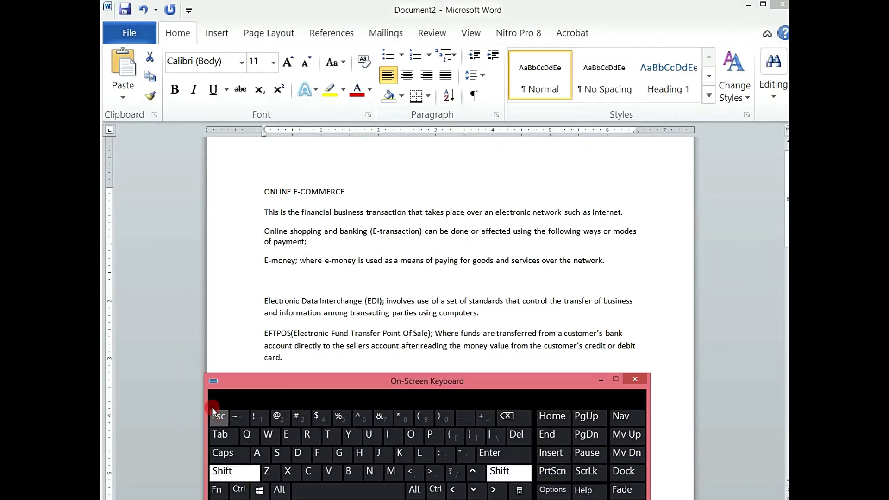
pyautogui.click(227, 473)
pyautogui.click(227, 473)
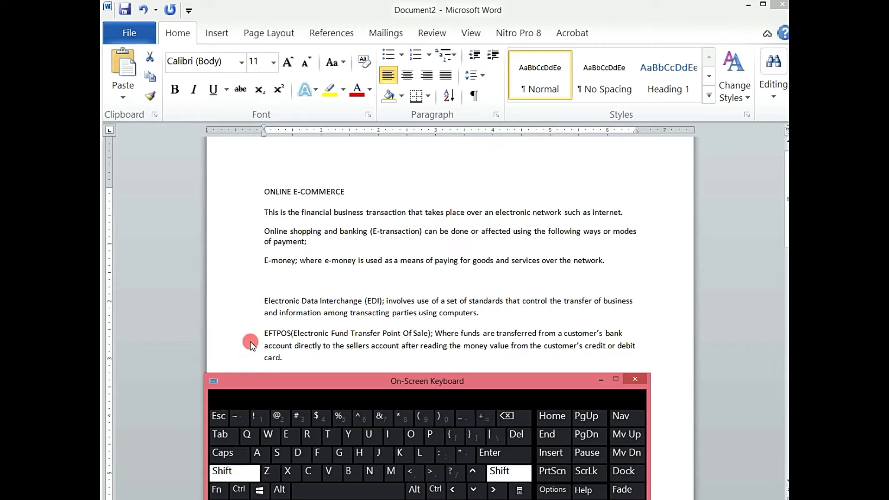
pyautogui.click(260, 190)
pyautogui.click(264, 193)
# Step: Shift-click to extend the selection from the heading into the opening paragraphs, then minimise the keyboard
pyautogui.press('shift')
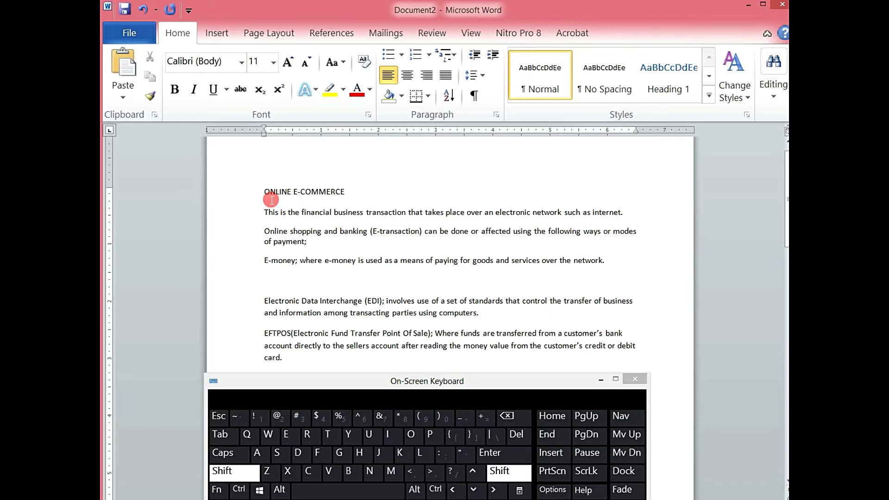
pyautogui.keyDown('shift'); pyautogui.click(493, 319); pyautogui.keyUp('shift')
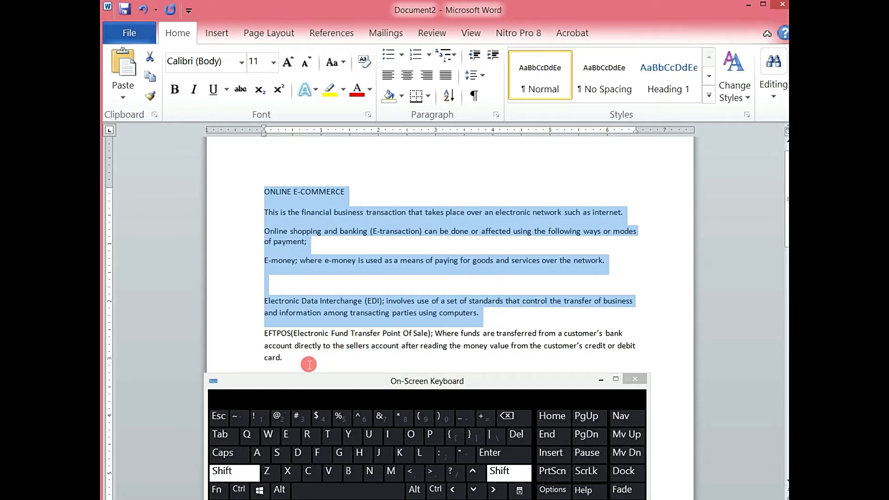
pyautogui.keyDown('shift'); pyautogui.click(292, 363); pyautogui.keyUp('shift')
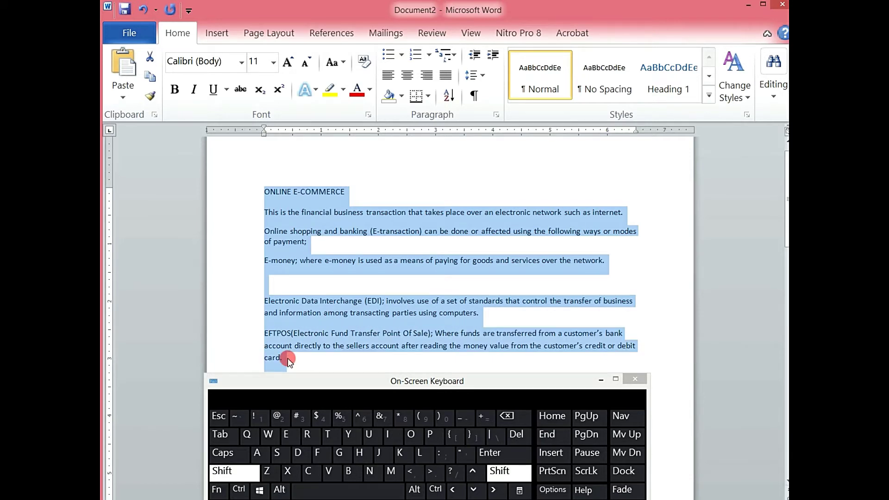
pyautogui.keyDown('shift'); pyautogui.click(480, 313); pyautogui.keyUp('shift')
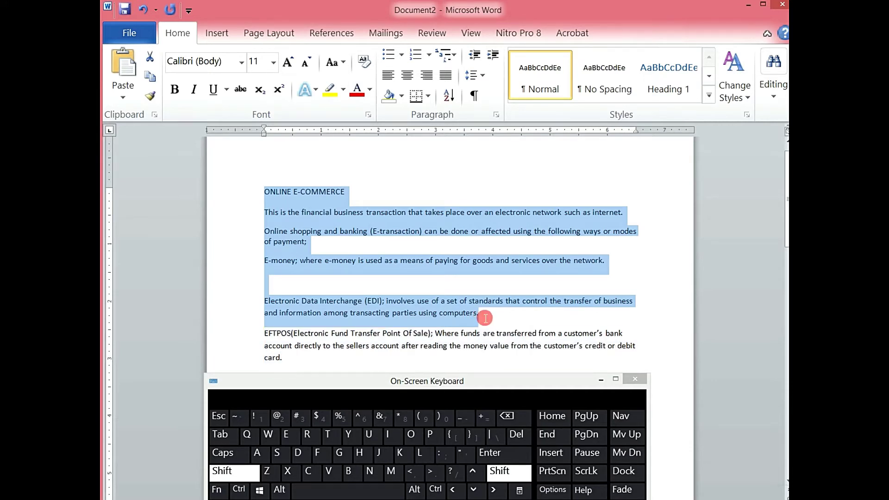
pyautogui.keyDown('shift'); pyautogui.click(402, 268); pyautogui.keyUp('shift')
pyautogui.keyDown('shift'); pyautogui.click(415, 311); pyautogui.keyUp('shift')
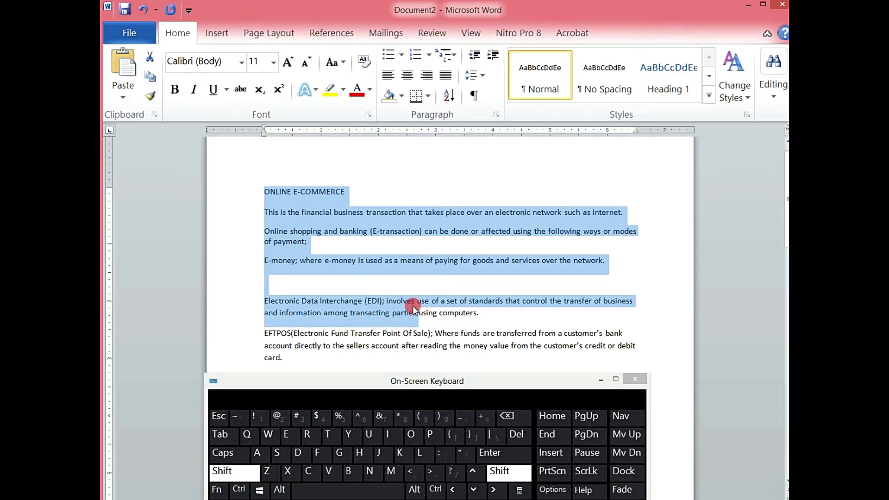
pyautogui.keyDown('shift'); pyautogui.click(378, 232); pyautogui.keyUp('shift')
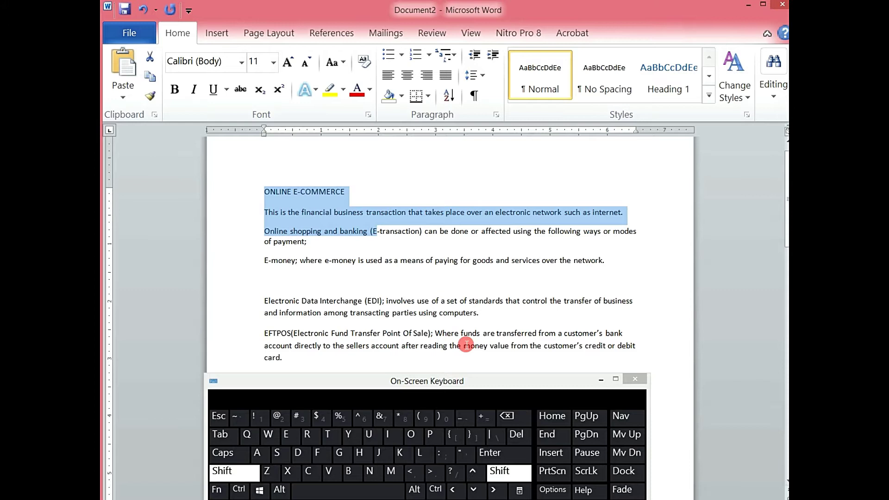
pyautogui.click(601, 380)
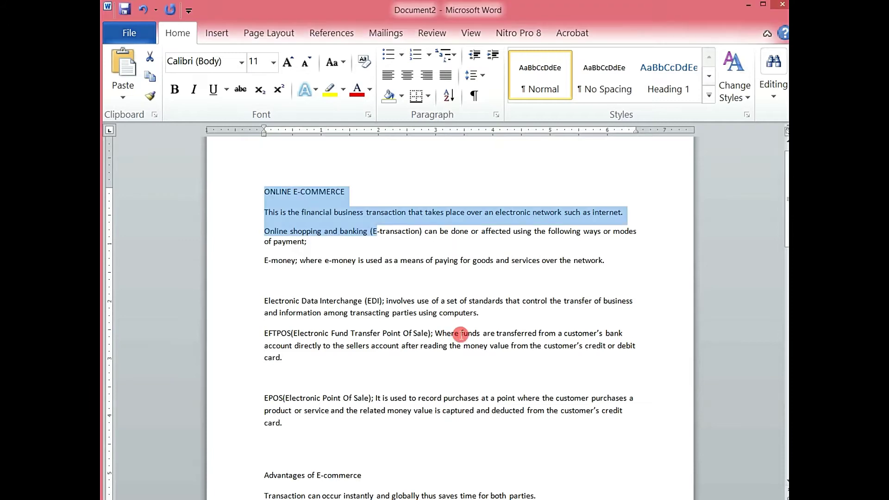
# Step: Select the whole document with Editing > Select > Select All, then deselect
pyautogui.click(558, 301)
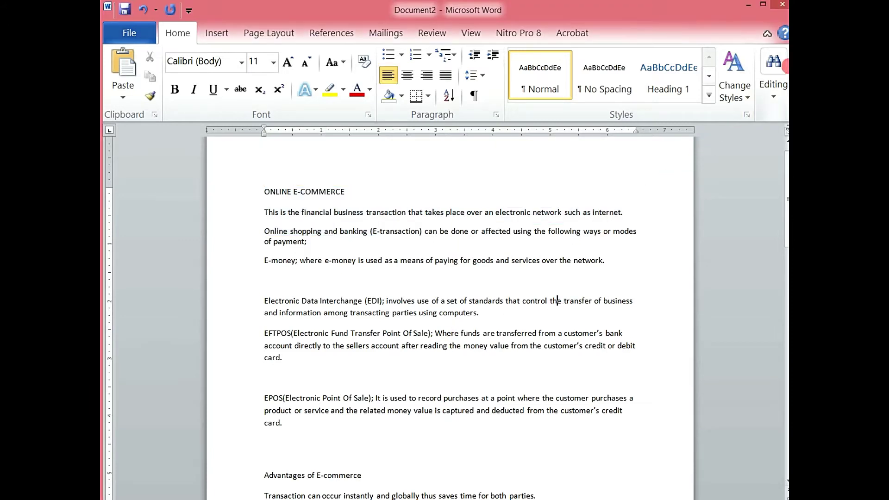
pyautogui.click(774, 98)
pyautogui.click(769, 167)
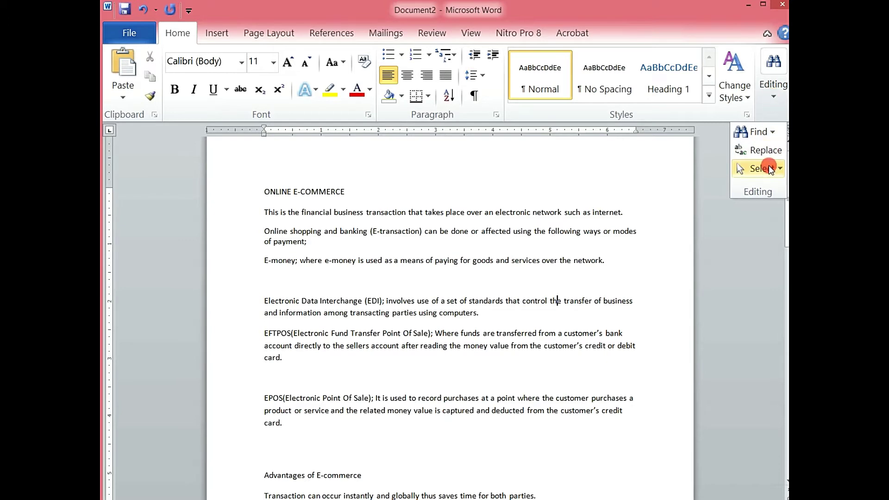
pyautogui.click(586, 190)
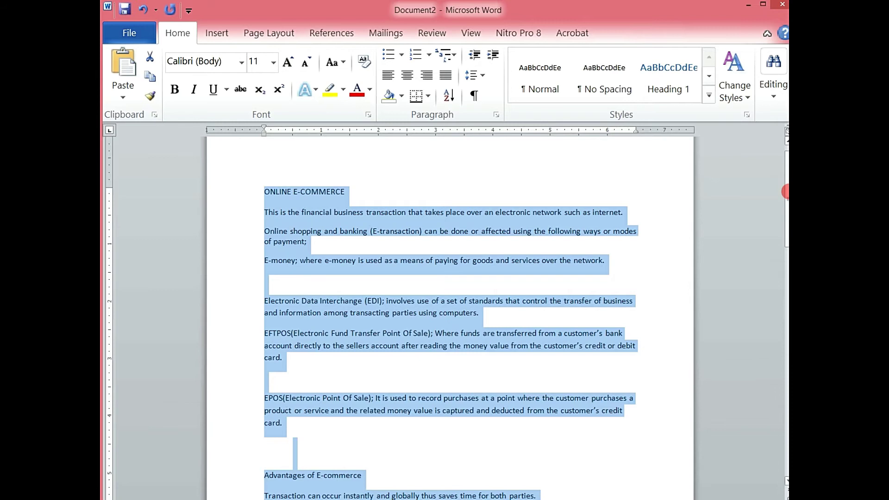
pyautogui.moveTo(787, 191); pyautogui.dragTo(786, 171)
pyautogui.click(539, 259)
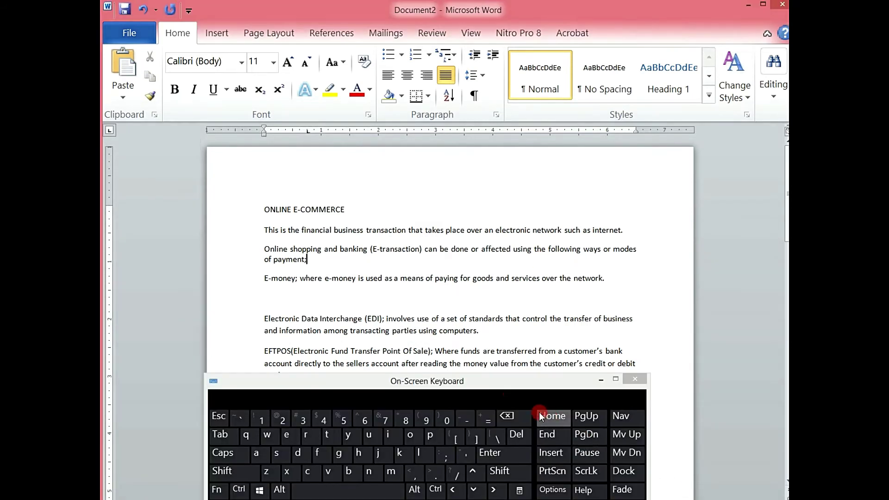
# Step: Select the whole document with Ctrl+A on the On-Screen Keyboard
pyautogui.click(483, 378)
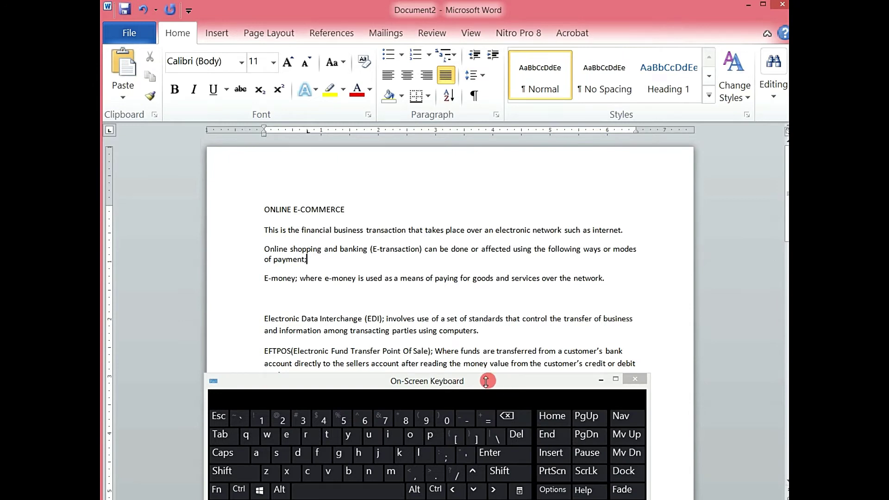
pyautogui.press('ctrl')
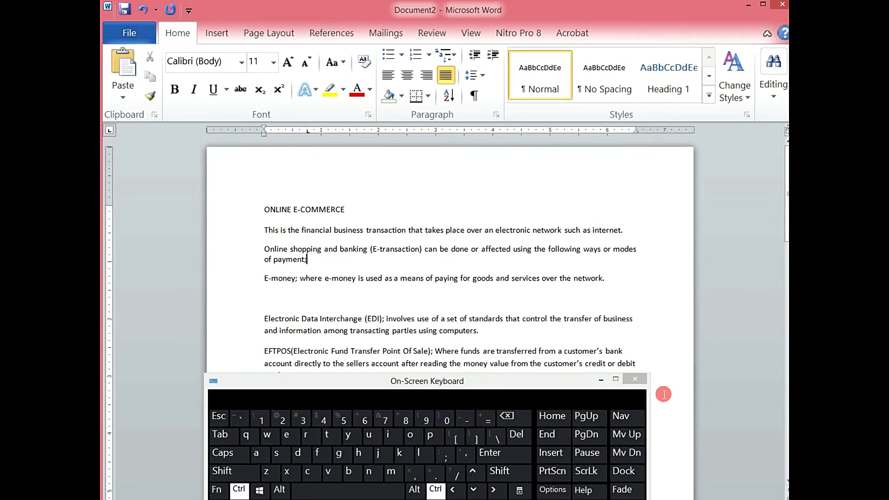
pyautogui.click(258, 456)
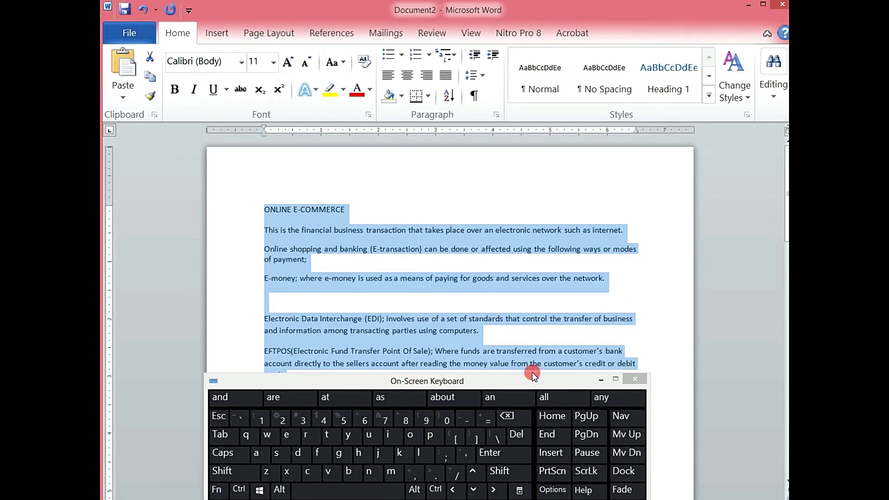
pyautogui.click(601, 380)
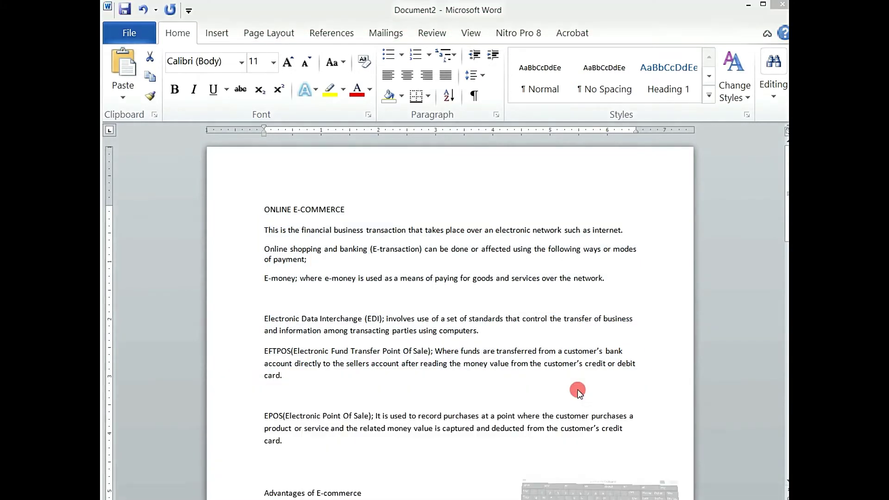
pyautogui.tripleClick(228, 215)
pyautogui.click(251, 217)
pyautogui.click(250, 232)
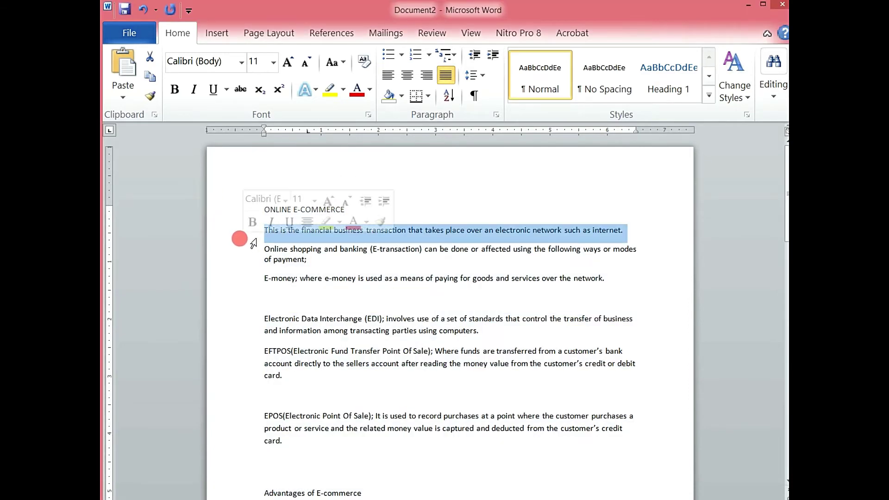
pyautogui.click(277, 259)
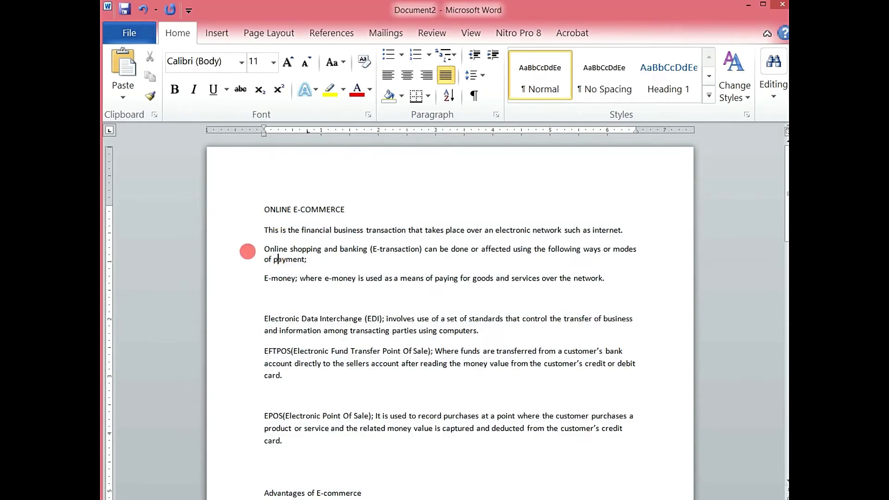
pyautogui.click(252, 280)
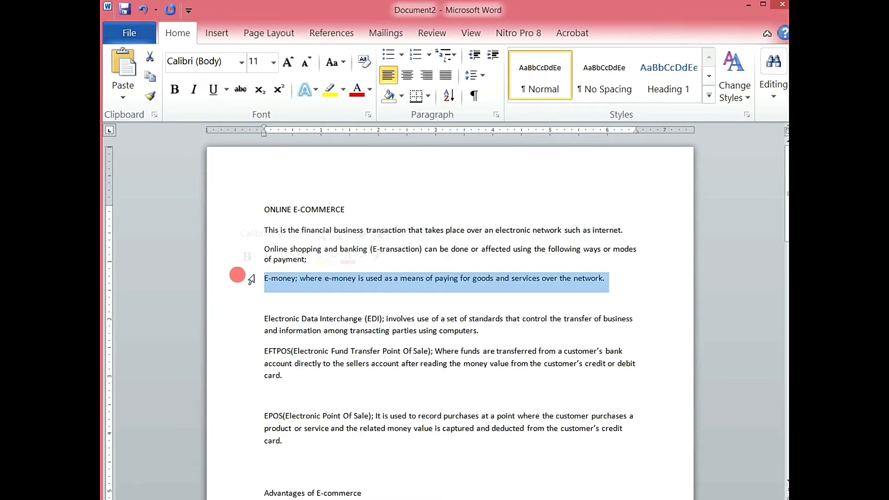
pyautogui.click(239, 233)
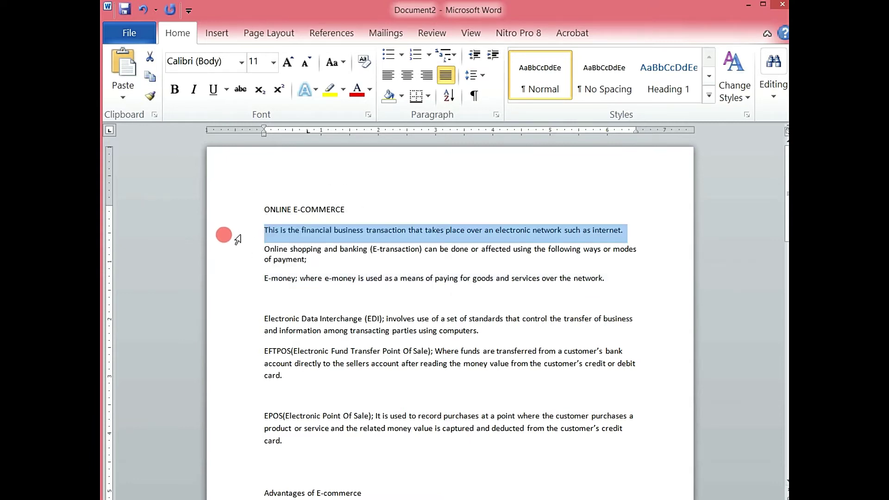
pyautogui.tripleClick(237, 239)
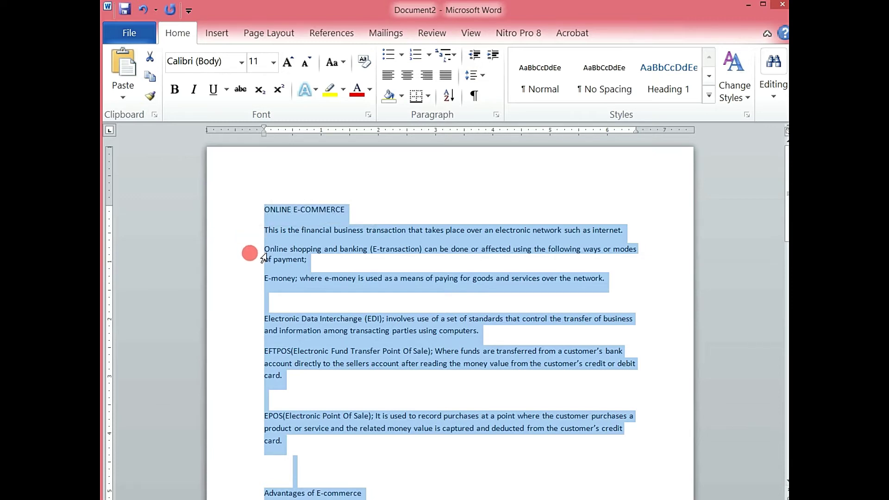
pyautogui.click(309, 259)
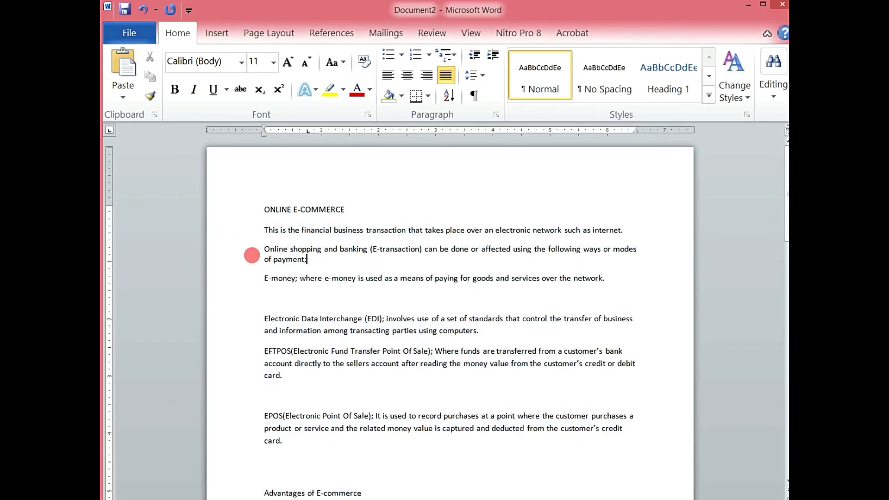
pyautogui.doubleClick(257, 258)
pyautogui.click(256, 257)
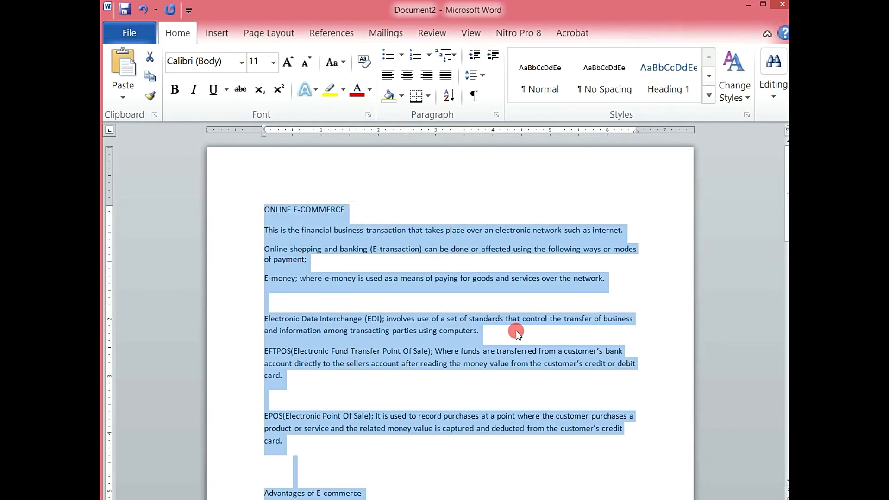
pyautogui.click(650, 308)
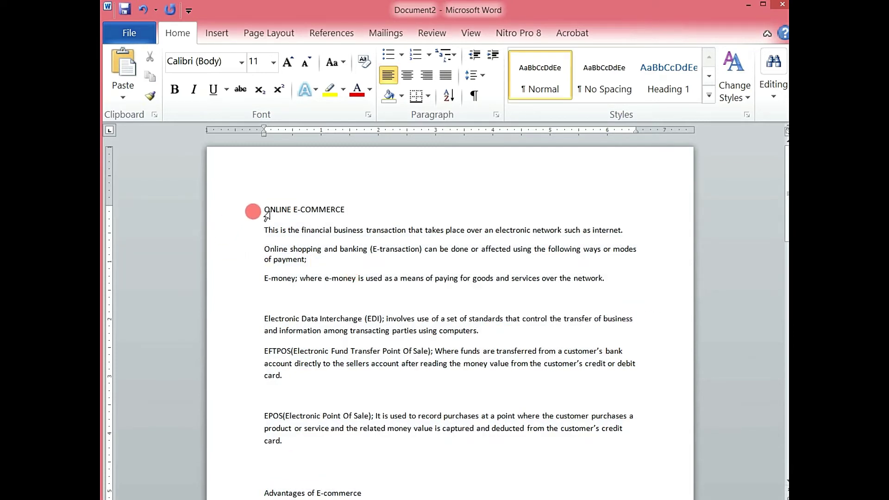
# Step: Select the title and set its font size to 28, then 29 pt
pyautogui.click(250, 215)
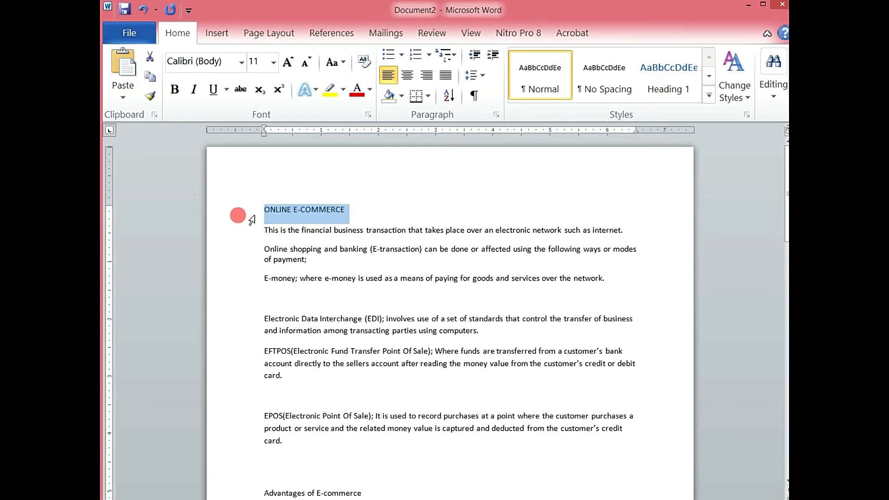
pyautogui.click(273, 63)
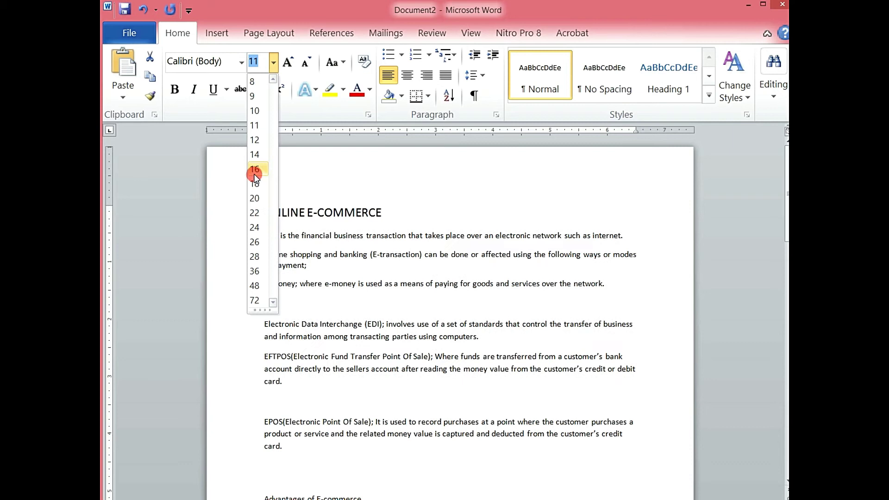
pyautogui.click(254, 257)
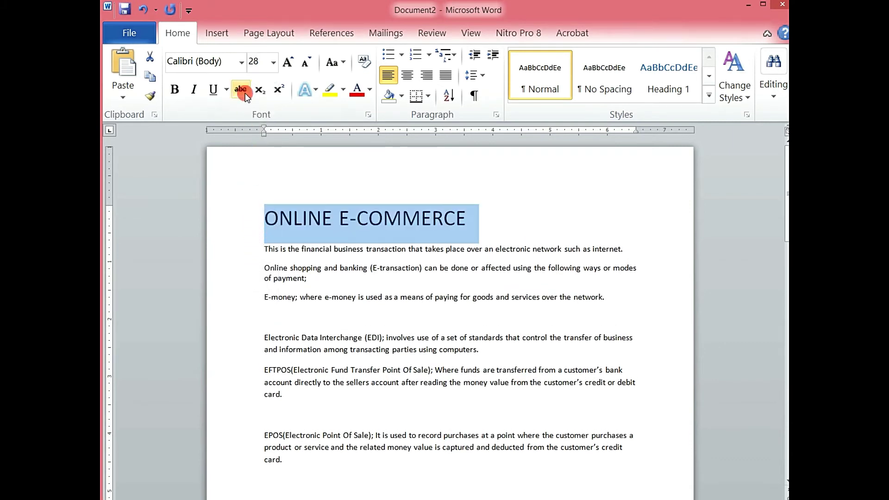
pyautogui.click(262, 63)
pyautogui.click(273, 63)
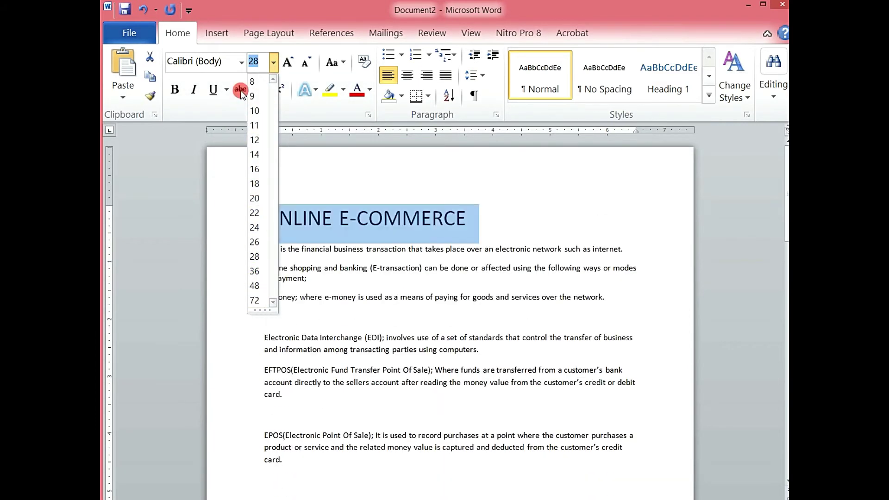
pyautogui.click(261, 64)
pyautogui.press('Return')
# Step: Change the title's font size to 25 by entering it in the Font Size box
pyautogui.click(266, 65)
pyautogui.click(272, 63)
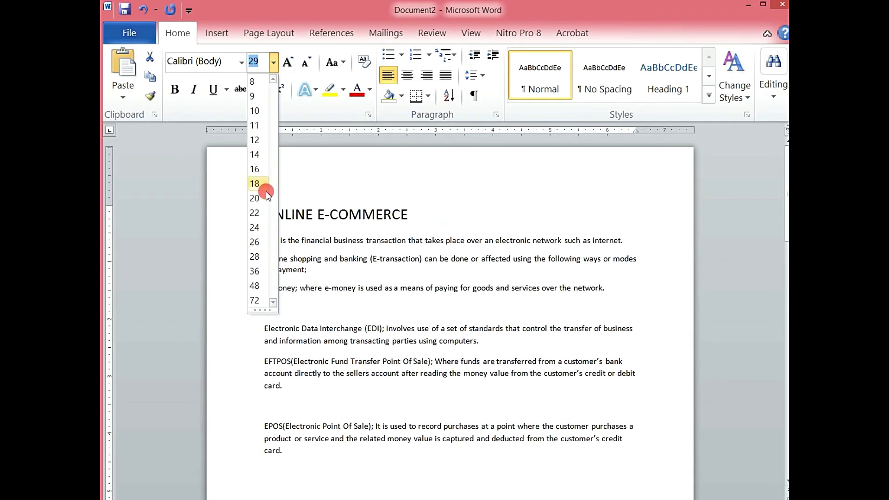
pyautogui.click(261, 60)
pyautogui.press('BackSpace')
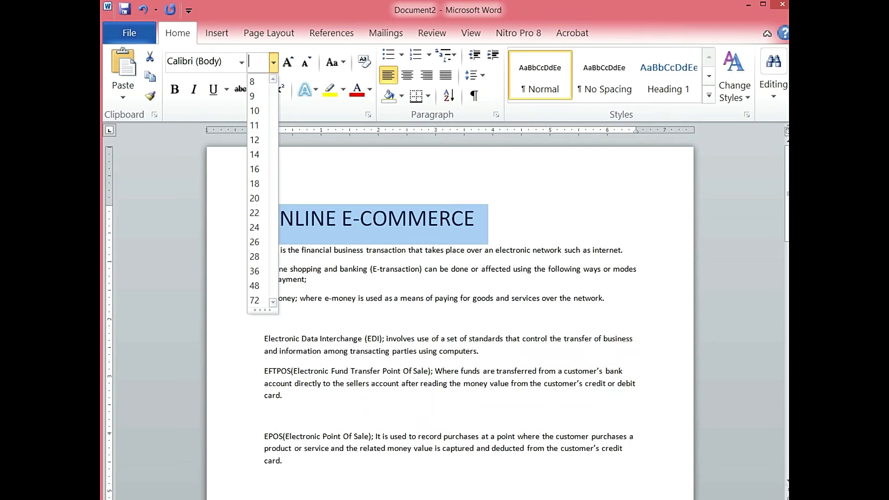
pyautogui.write('25')
pyautogui.press('Return')
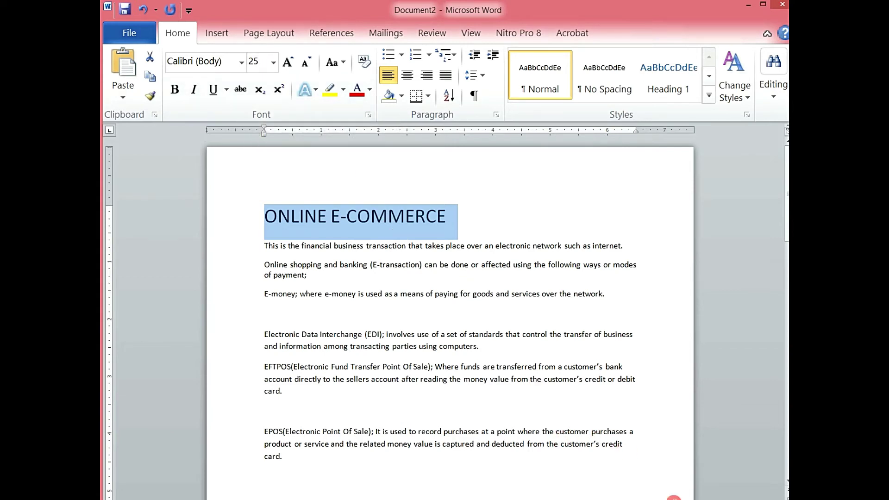
# Step: Enlarge the title one point at a time with Ctrl+] on the On-Screen Keyboard
pyautogui.moveTo(682, 499)
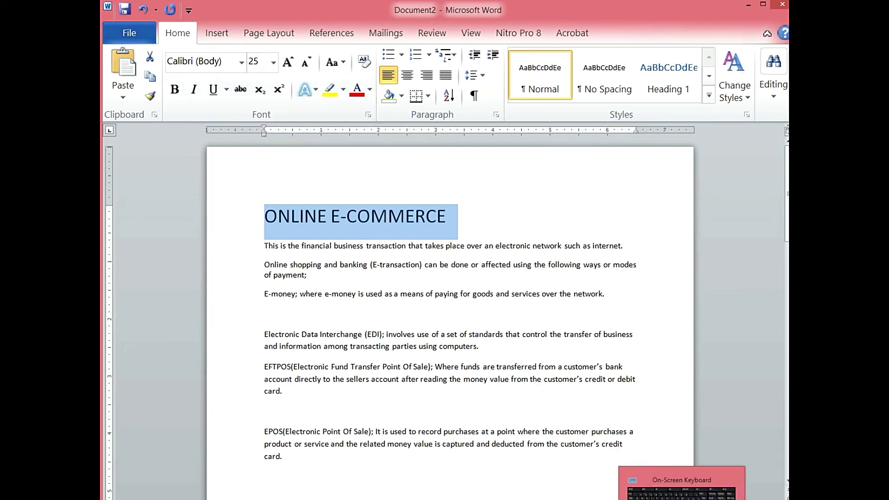
pyautogui.click(682, 491)
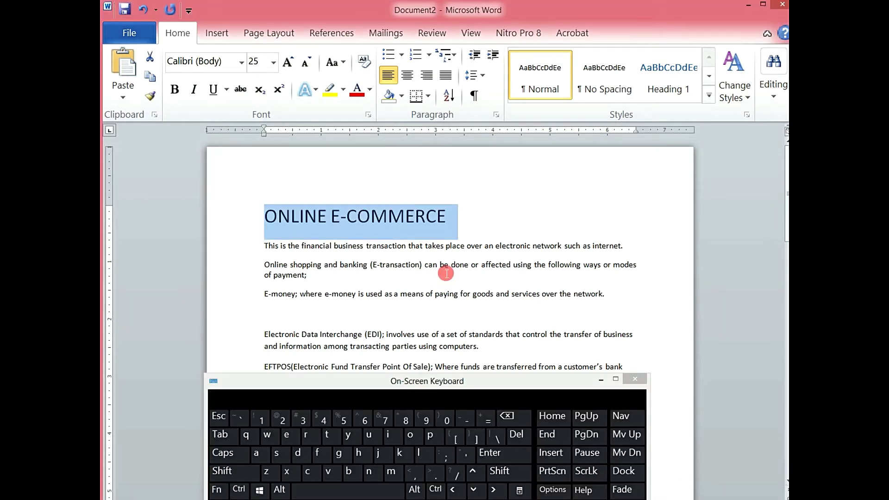
pyautogui.press('ctrl')
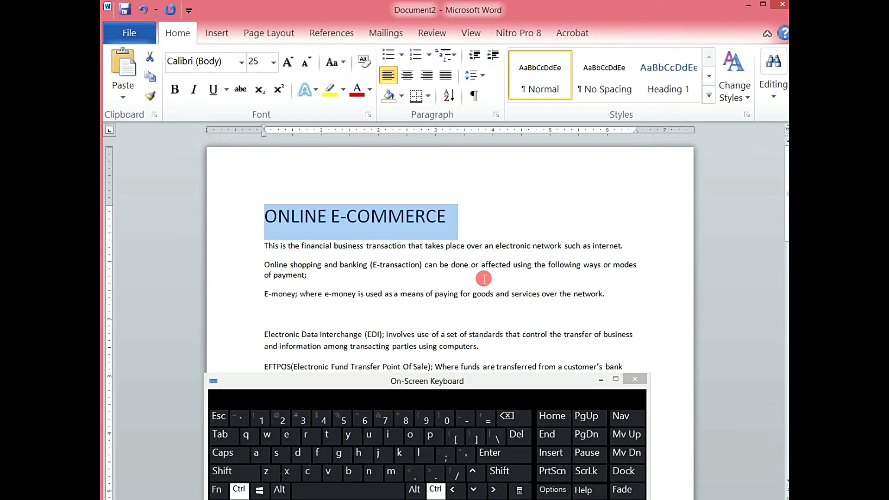
pyautogui.click(477, 438)
pyautogui.click(477, 438)
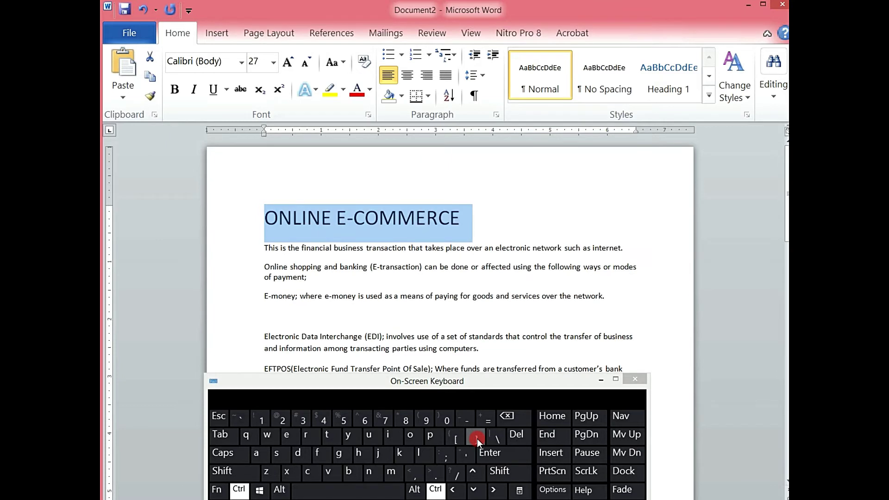
pyautogui.click(477, 438)
pyautogui.click(478, 438)
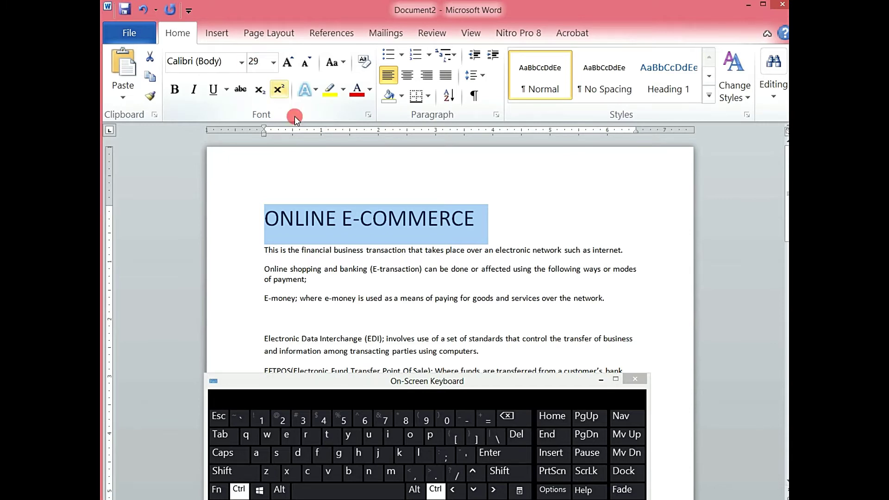
pyautogui.click(477, 438)
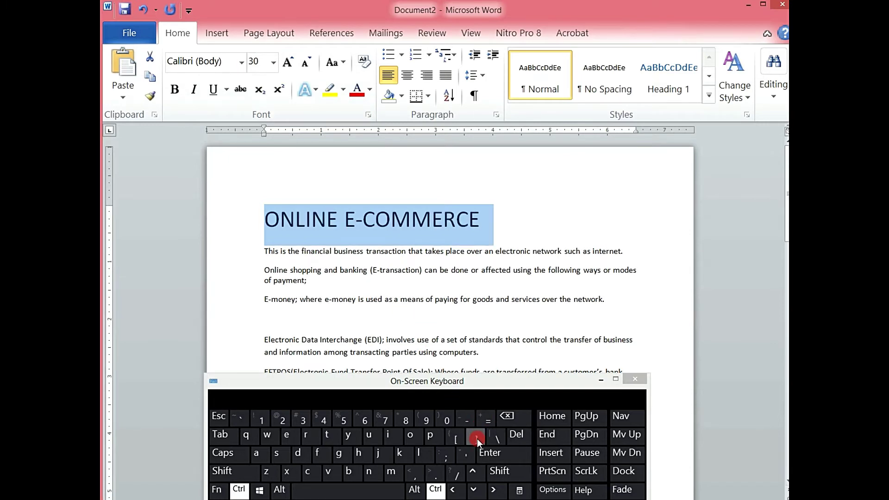
pyautogui.click(477, 438)
pyautogui.click(477, 438)
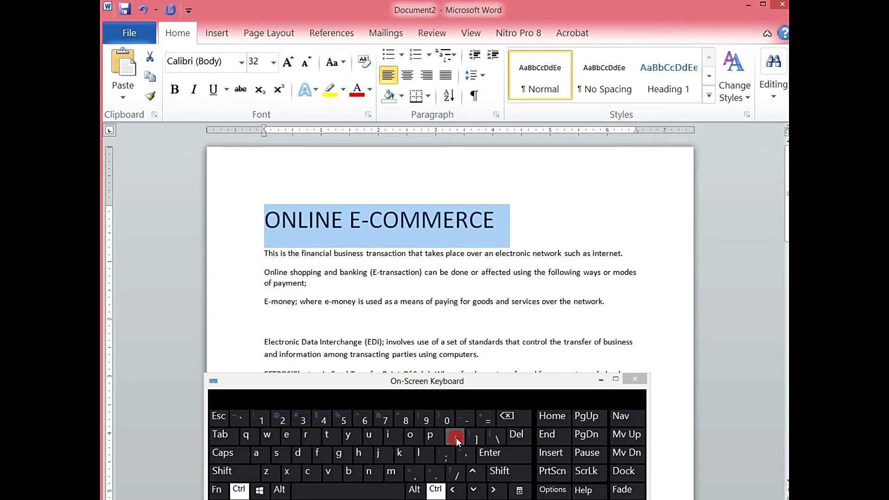
# Step: Shrink and regrow the title with Ctrl+[ and Ctrl+], finishing at 26 pt, and hide the keyboard
pyautogui.click(457, 438)
pyautogui.click(457, 438)
pyautogui.click(457, 437)
pyautogui.click(456, 438)
pyautogui.click(457, 437)
pyautogui.click(456, 437)
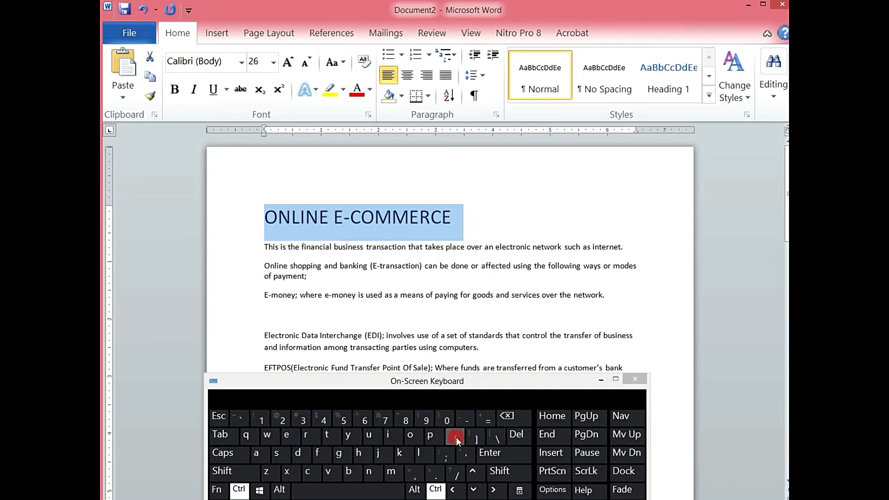
pyautogui.click(457, 438)
pyautogui.click(457, 437)
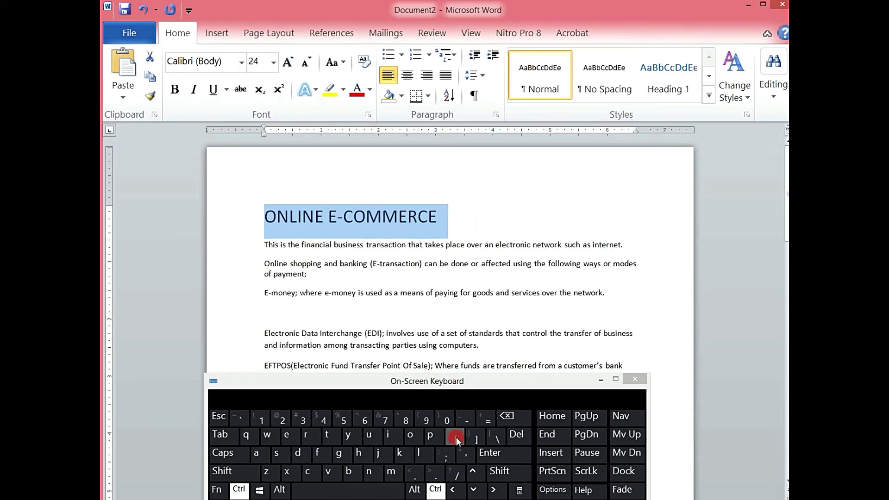
pyautogui.click(480, 440)
pyautogui.click(480, 440)
pyautogui.click(477, 440)
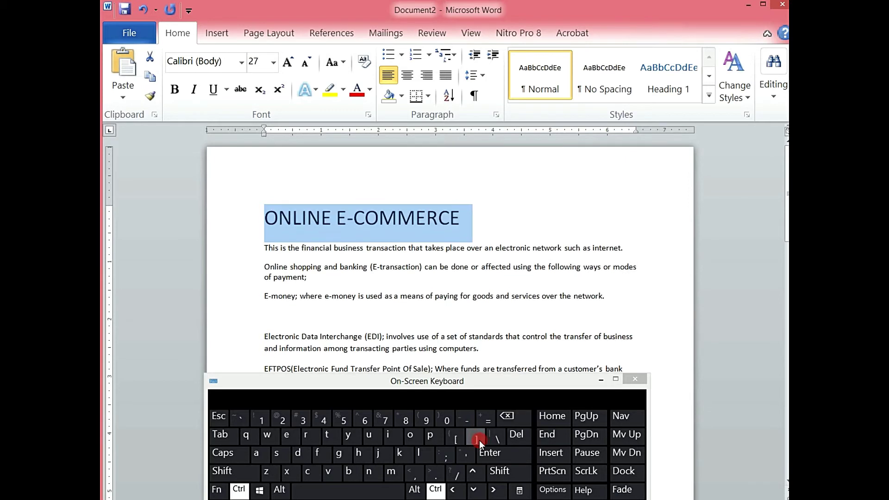
pyautogui.click(451, 438)
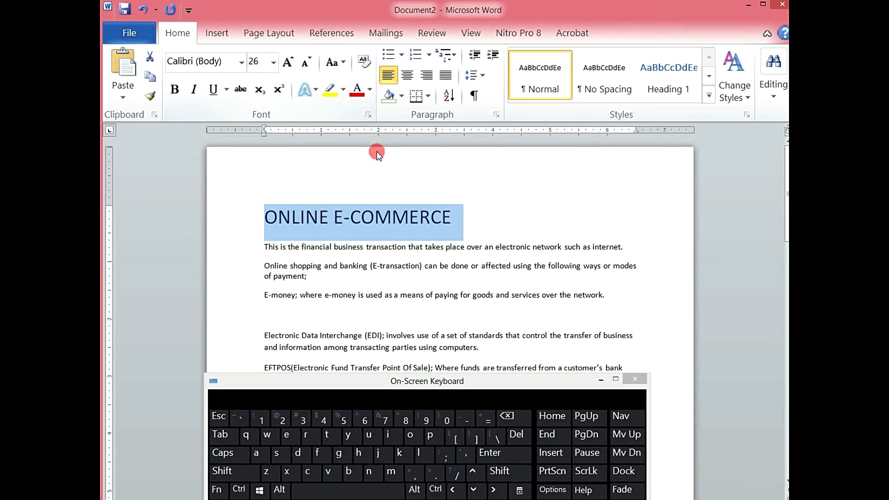
pyautogui.click(601, 380)
pyautogui.click(599, 379)
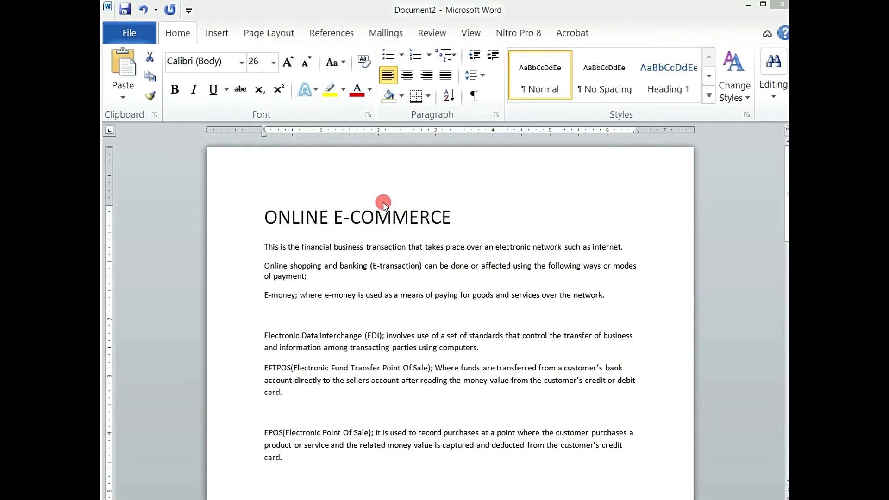
# Step: Try Courier New and Century Gothic on the title, ending with Adobe Fan Heiti Std B
pyautogui.click(237, 221)
pyautogui.click(242, 62)
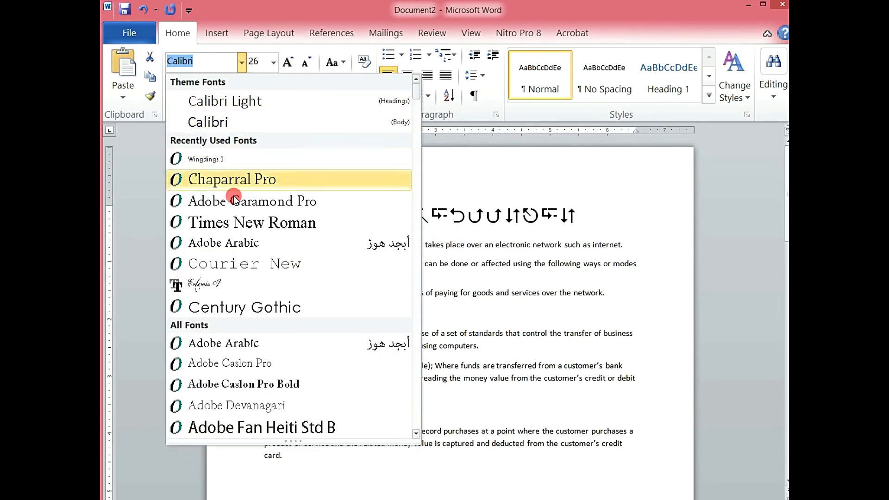
pyautogui.click(229, 263)
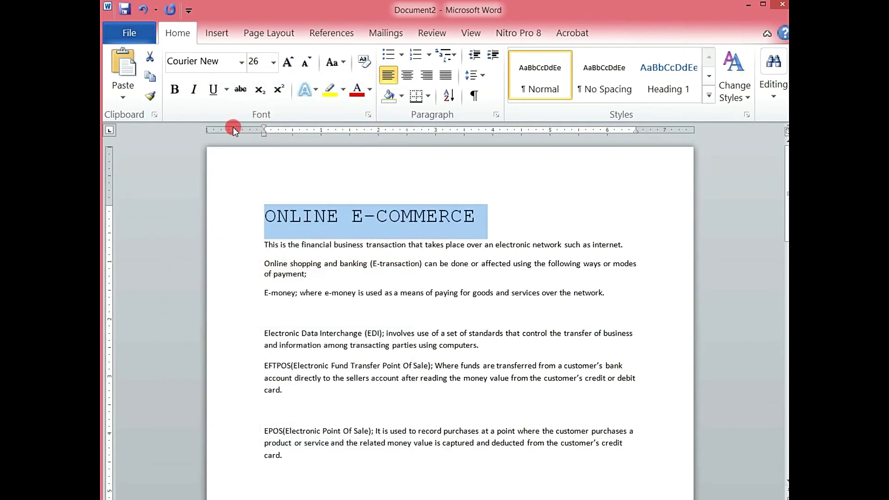
pyautogui.click(242, 62)
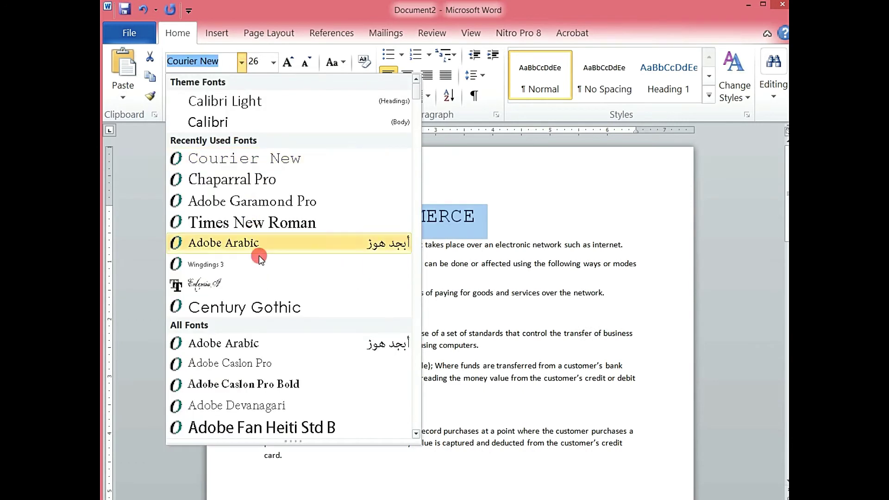
pyautogui.click(251, 315)
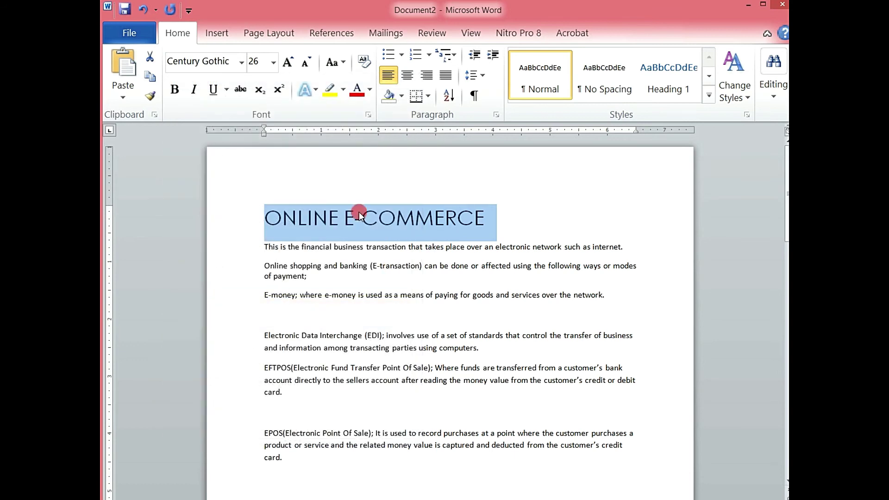
pyautogui.click(241, 62)
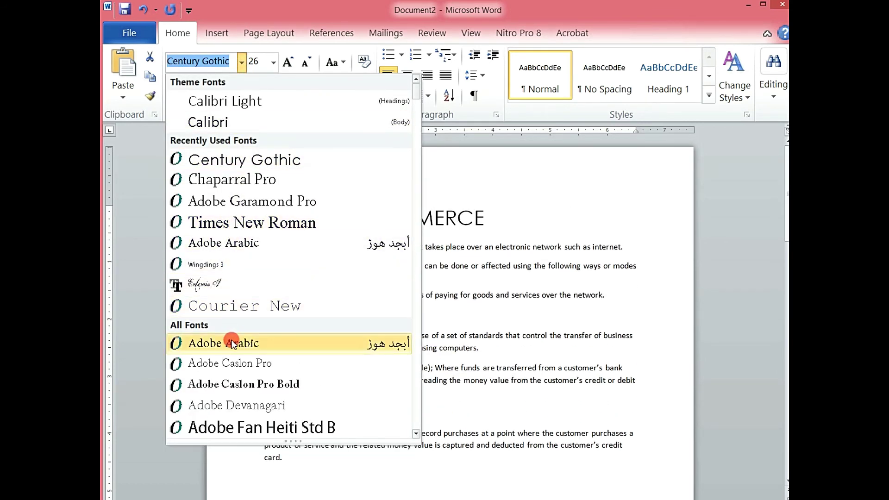
pyautogui.click(249, 428)
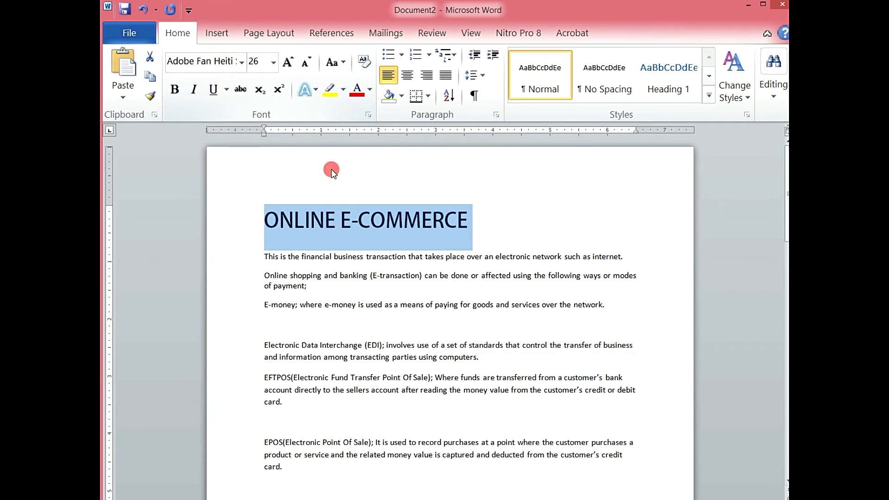
# Step: Toggle bold on the title, then change its font to Courier New
pyautogui.click(182, 91)
pyautogui.click(181, 92)
pyautogui.click(180, 91)
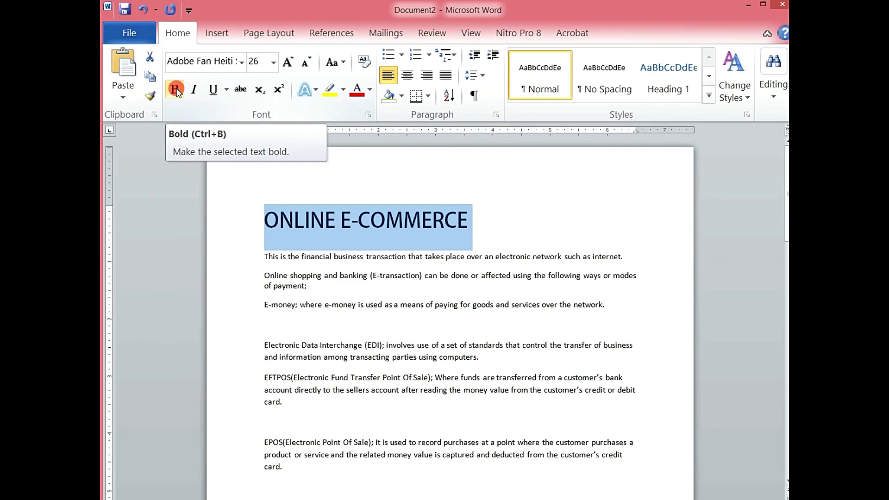
pyautogui.click(177, 92)
pyautogui.click(176, 92)
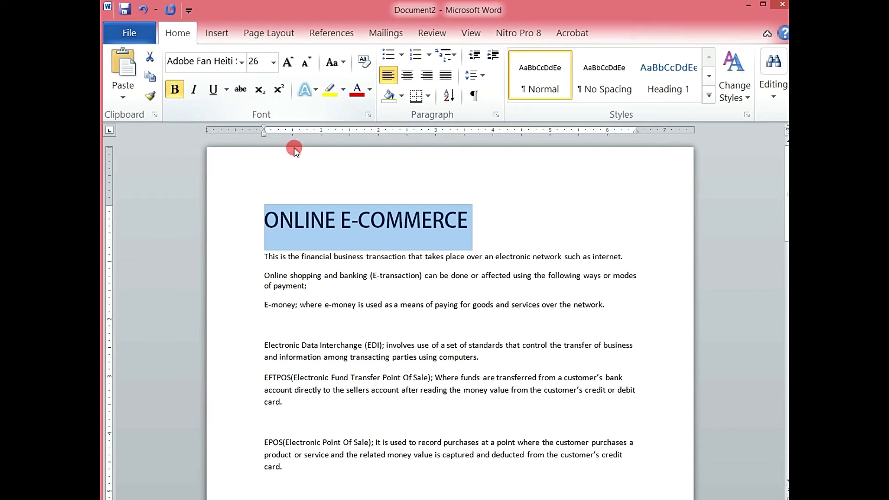
pyautogui.click(243, 62)
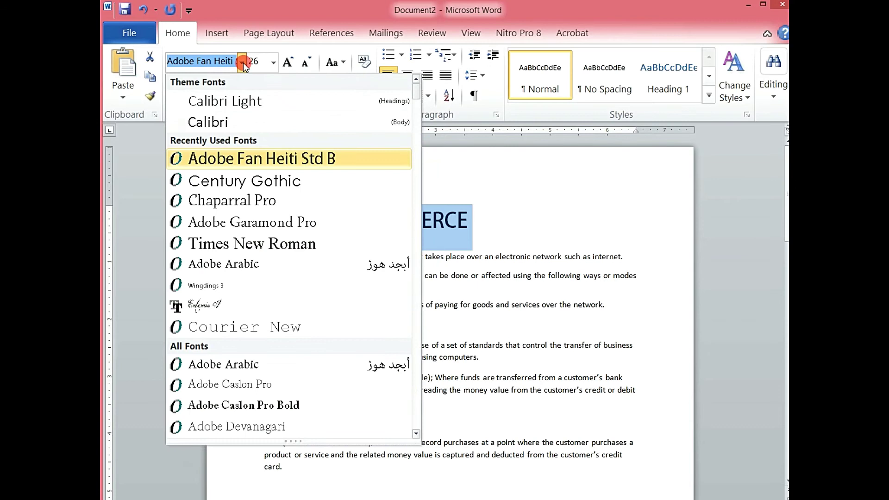
pyautogui.click(206, 328)
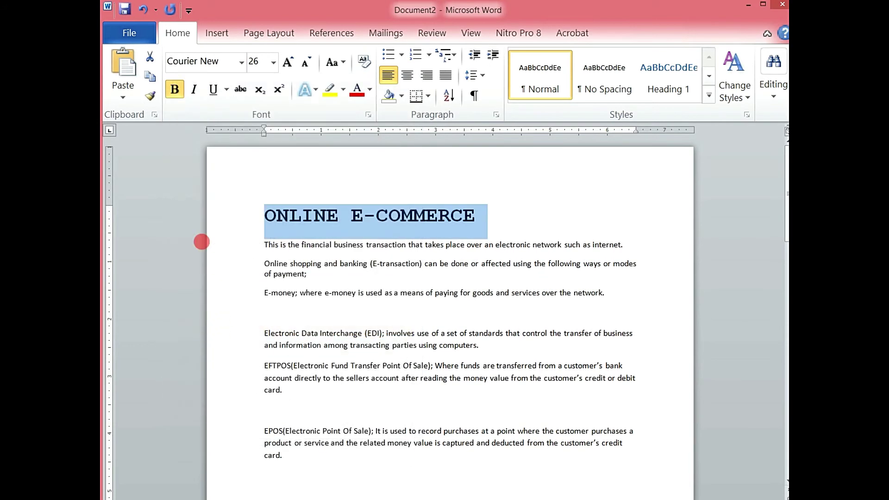
# Step: Toggle bold on and off repeatedly, leaving the title not bold
pyautogui.click(173, 92)
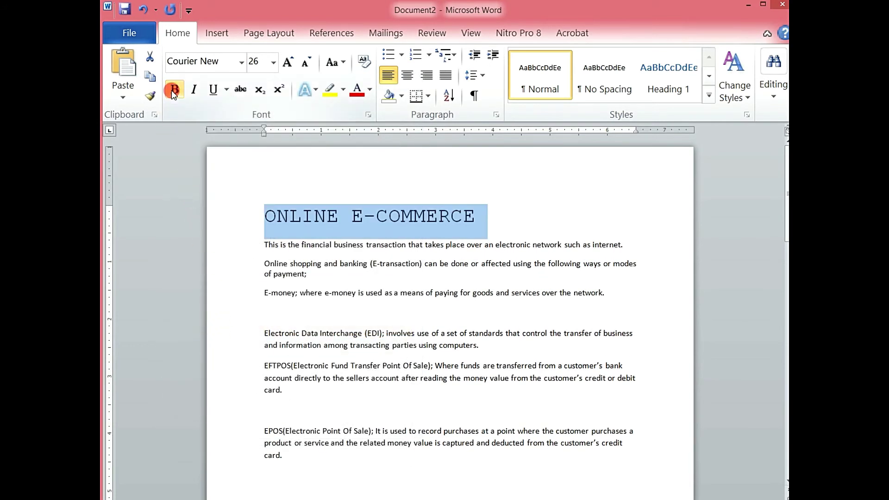
pyautogui.click(174, 93)
pyautogui.click(175, 93)
pyautogui.click(174, 94)
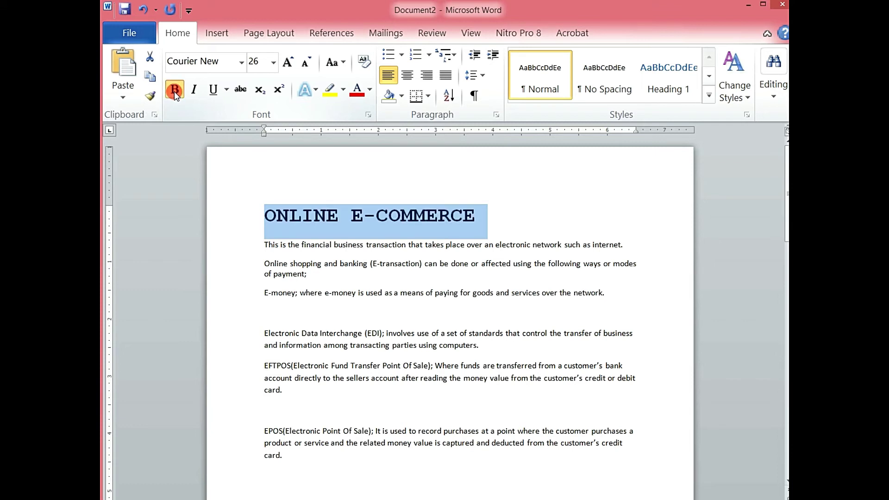
pyautogui.click(174, 93)
pyautogui.click(176, 163)
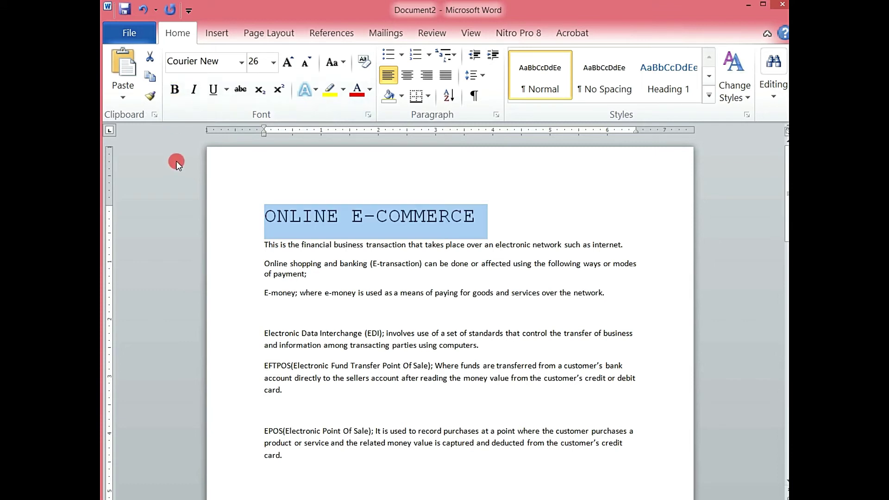
pyautogui.click(175, 94)
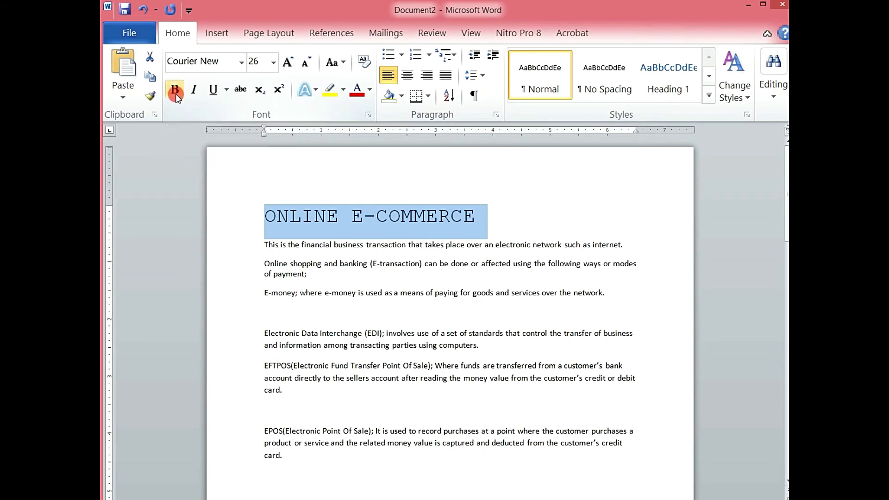
pyautogui.click(175, 91)
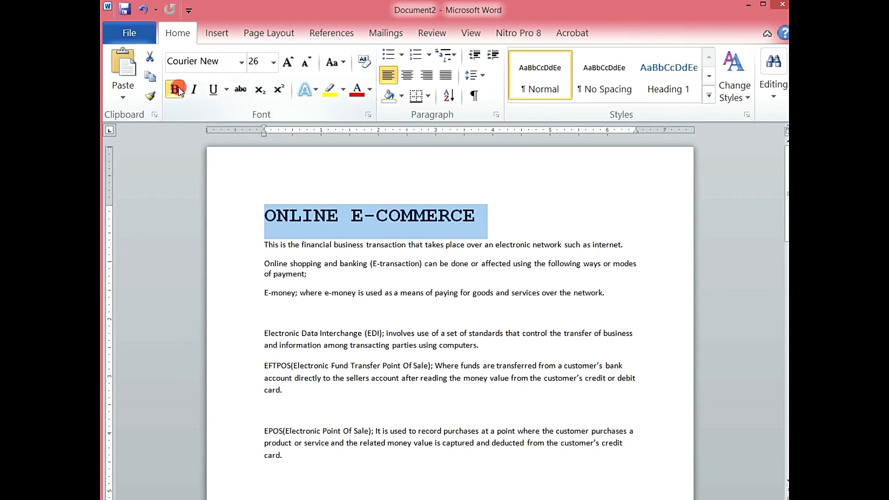
pyautogui.click(179, 89)
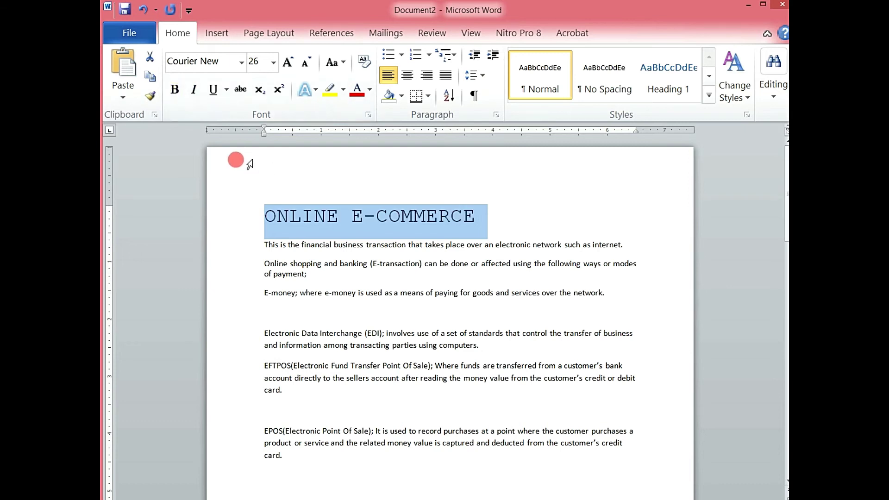
# Step: Toggle italic on the title several times, ending with italic off
pyautogui.click(194, 93)
pyautogui.click(194, 92)
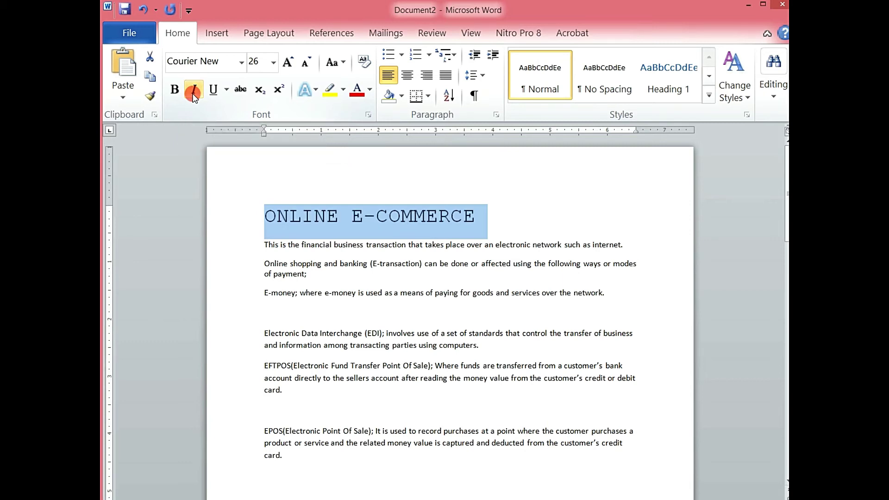
pyautogui.click(194, 92)
pyautogui.click(193, 92)
pyautogui.click(193, 93)
pyautogui.click(194, 94)
# Step: Try single, double and wavy underline styles on the title
pyautogui.click(214, 91)
pyautogui.click(214, 91)
pyautogui.click(226, 89)
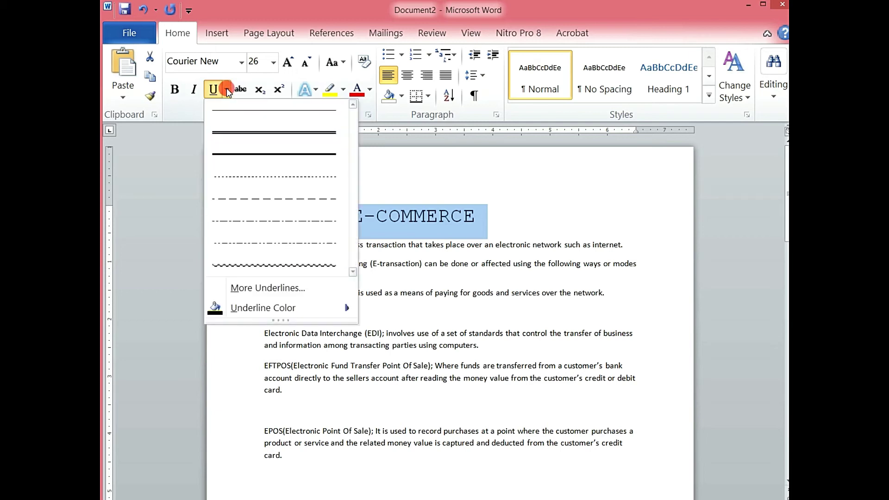
pyautogui.click(236, 131)
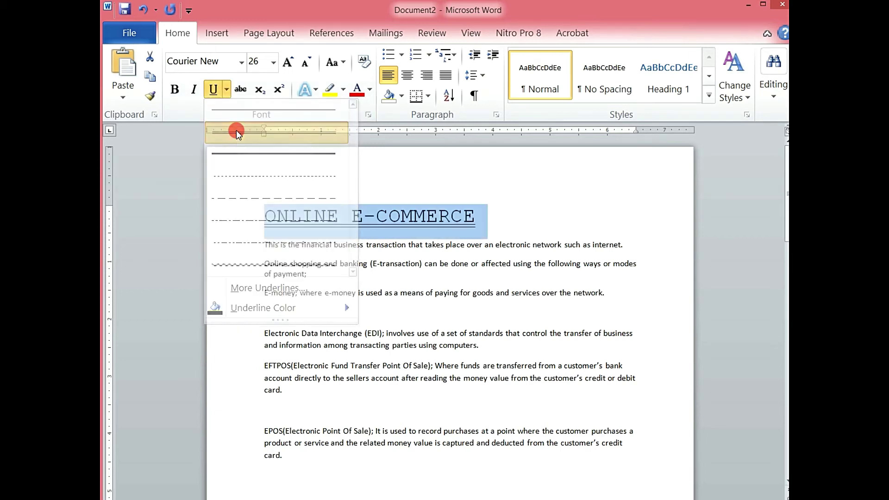
pyautogui.click(226, 89)
pyautogui.click(248, 263)
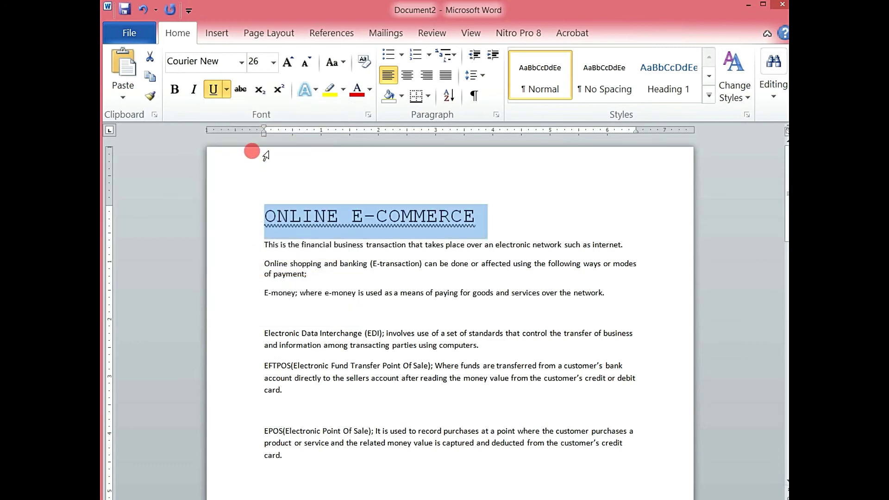
# Step: Colour the title's underline green, then switch it back to a double underline
pyautogui.click(227, 88)
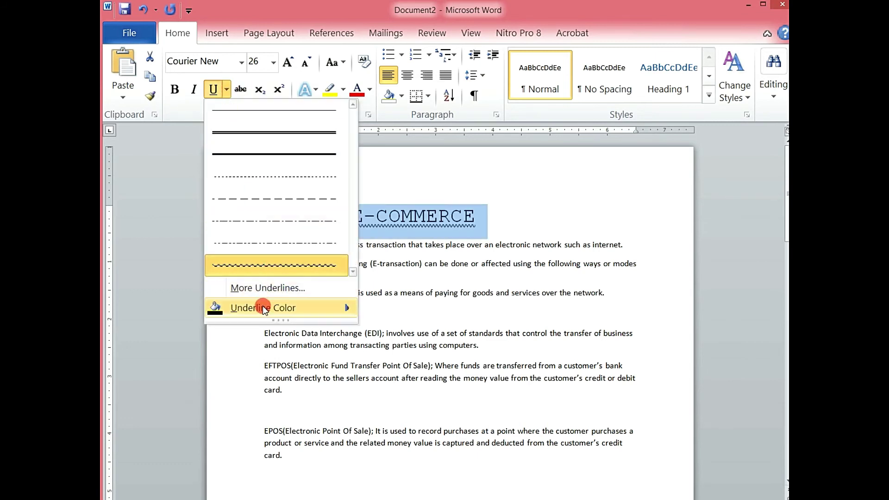
pyautogui.moveTo(262, 306)
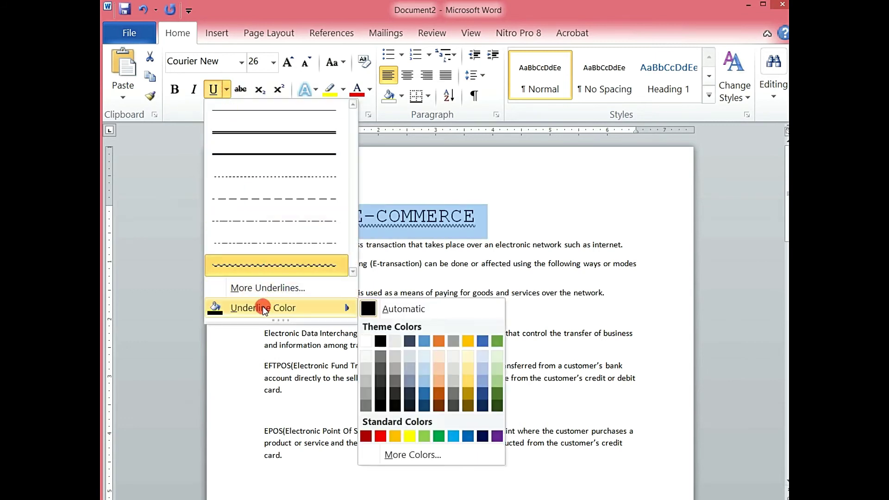
pyautogui.click(496, 377)
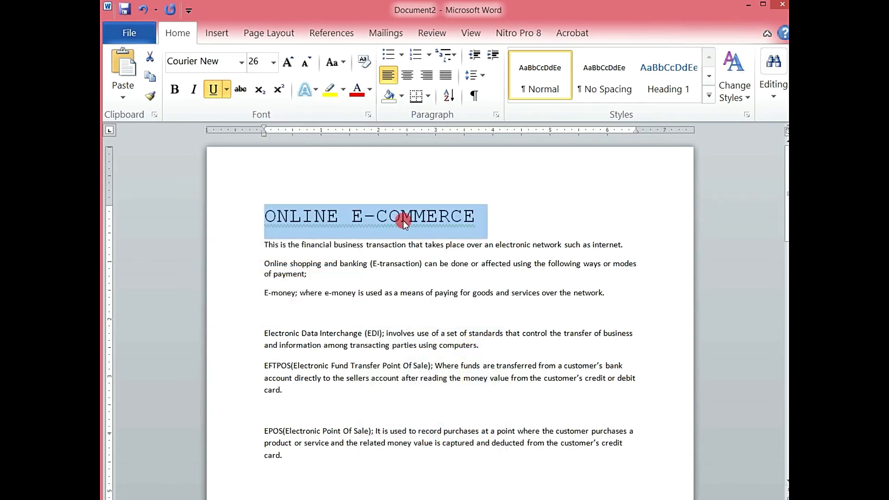
pyautogui.click(226, 89)
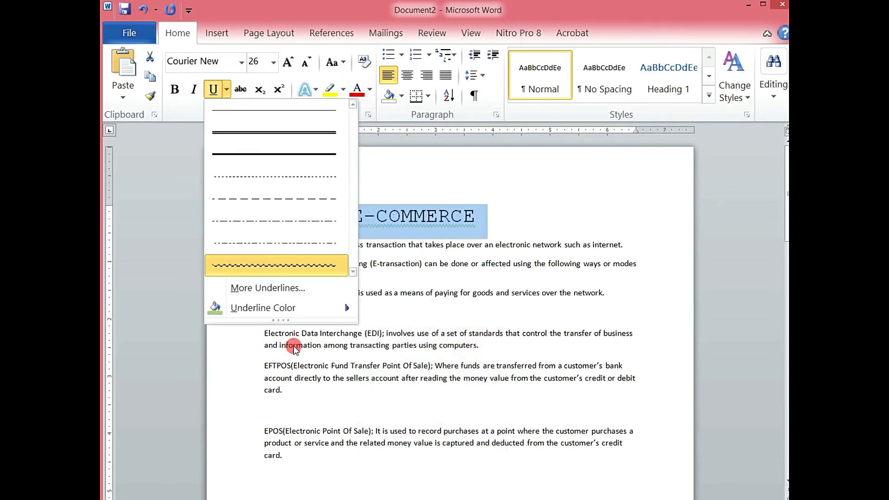
pyautogui.moveTo(280, 315)
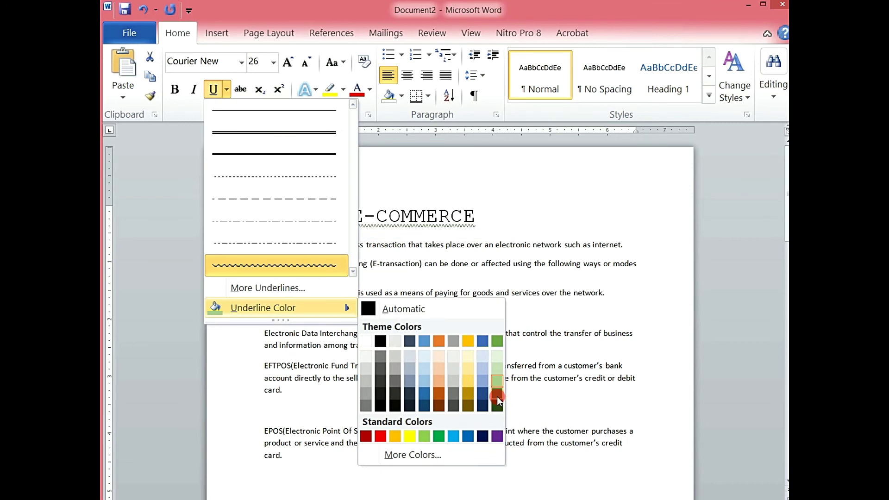
pyautogui.click(498, 397)
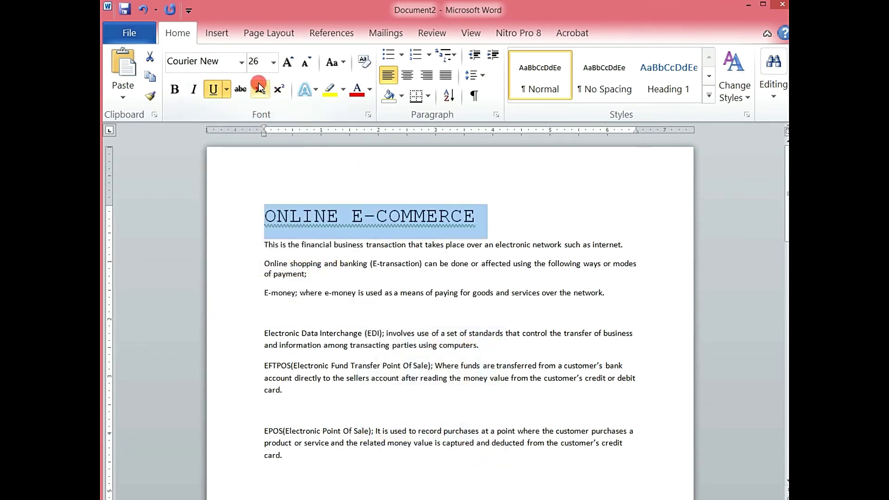
pyautogui.click(230, 90)
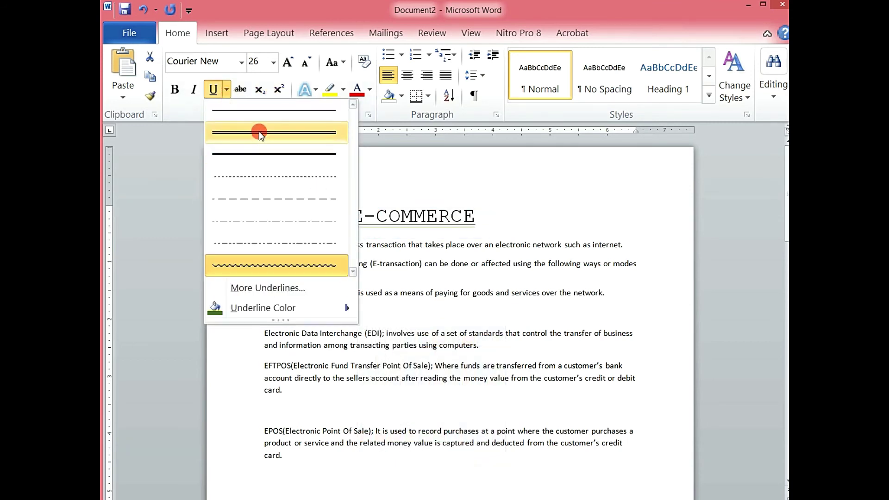
pyautogui.click(321, 155)
# Step: Change the underline colour to red and reselect the title line
pyautogui.click(227, 90)
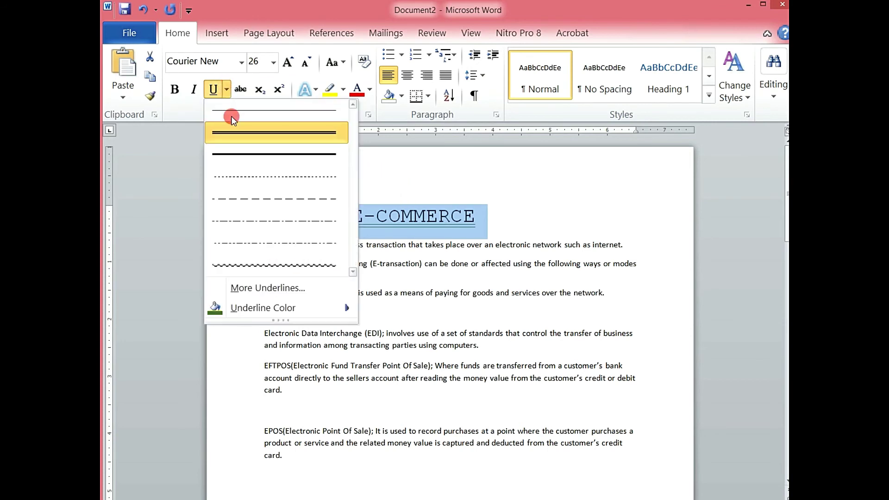
pyautogui.moveTo(252, 305)
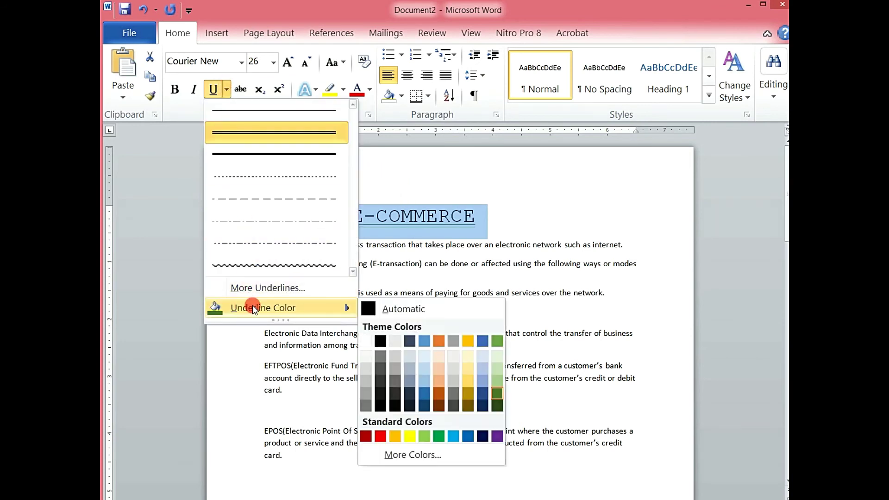
pyautogui.click(380, 437)
pyautogui.click(494, 220)
pyautogui.click(252, 224)
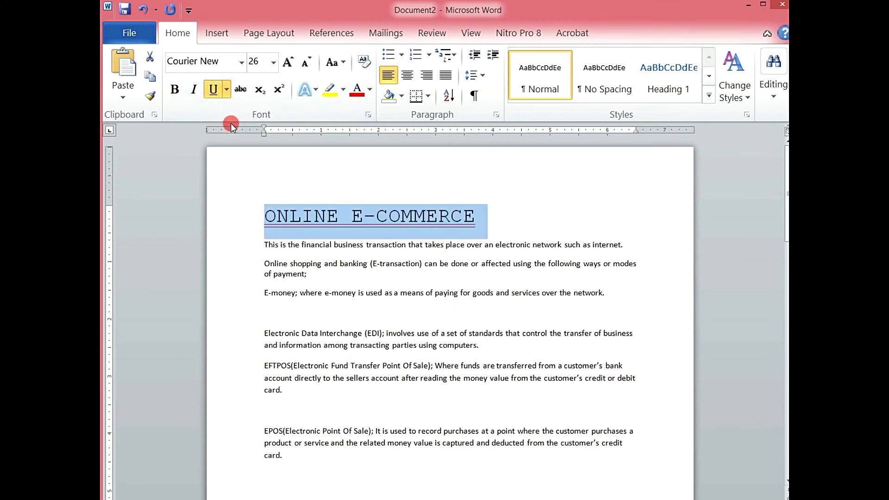
pyautogui.click(240, 91)
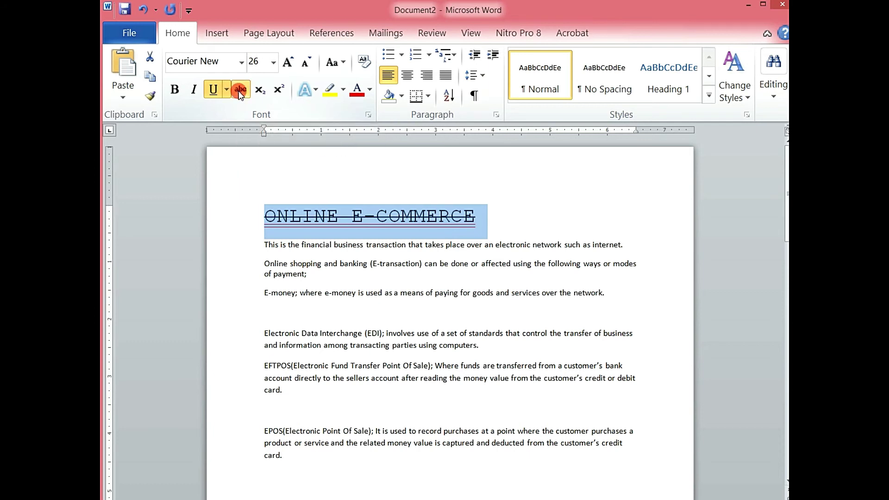
pyautogui.click(239, 91)
pyautogui.click(239, 91)
pyautogui.click(239, 91)
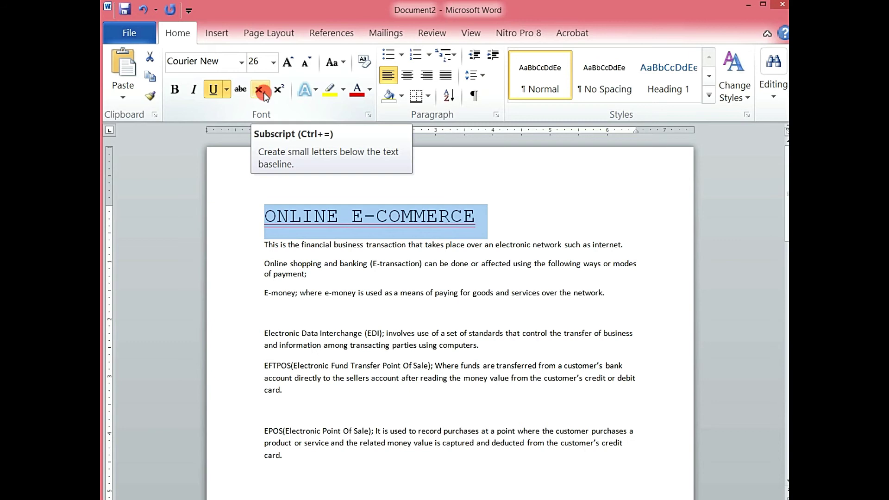
pyautogui.click(257, 91)
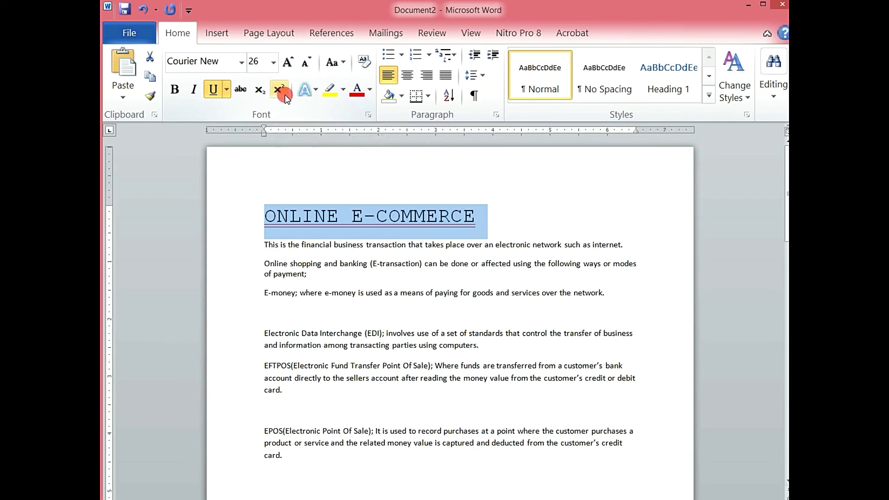
# Step: Type 10012 at the end of the title and make the final 2 a subscript
pyautogui.click(490, 228)
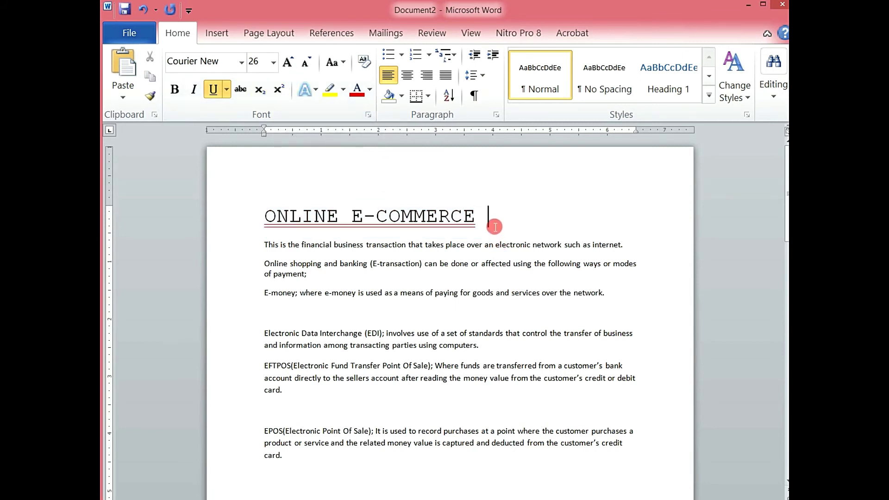
pyautogui.write('1001')
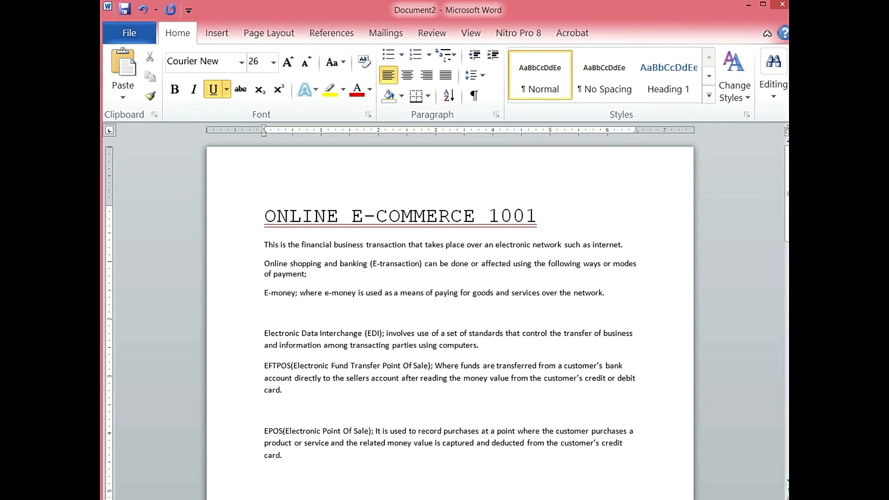
pyautogui.write('2')
pyautogui.moveTo(558, 215); pyautogui.dragTo(545, 217)
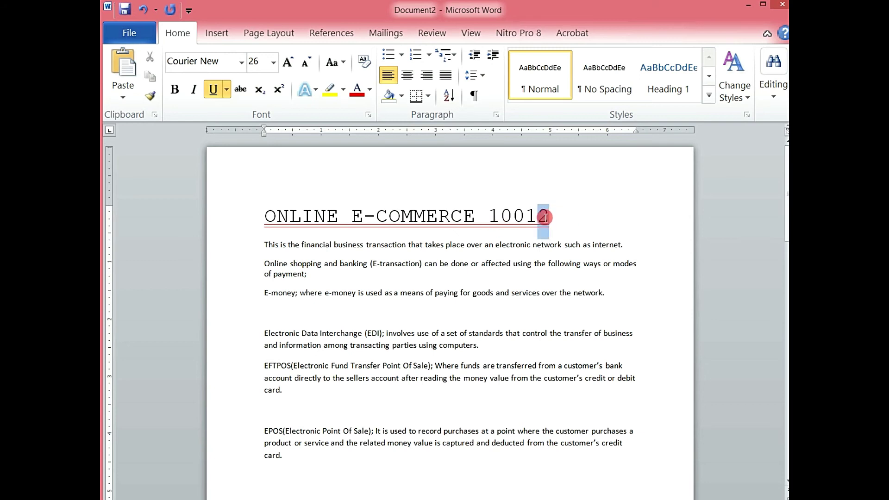
pyautogui.click(265, 91)
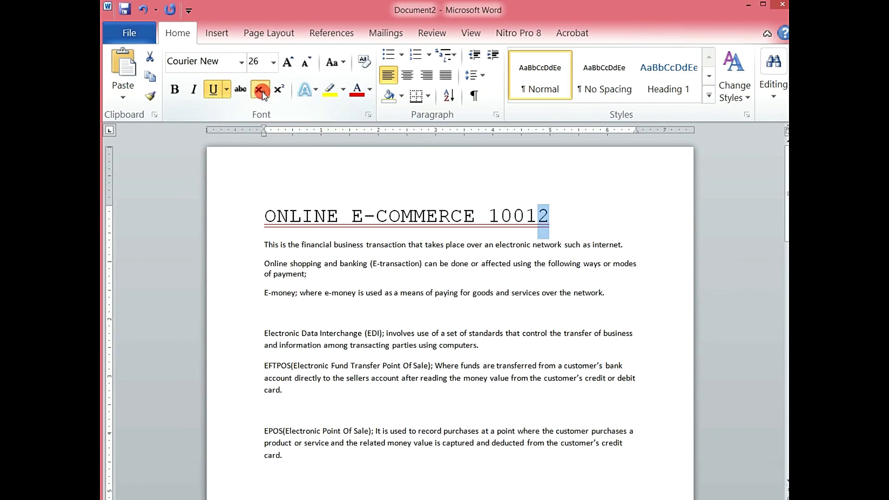
pyautogui.click(566, 229)
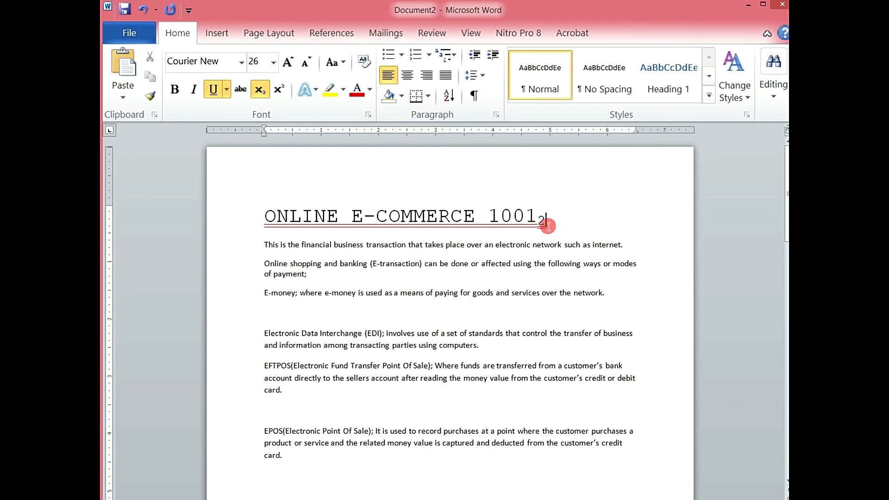
# Step: Change the final 2 from subscript back to normal, then to superscript
pyautogui.moveTo(546, 223); pyautogui.dragTo(542, 223)
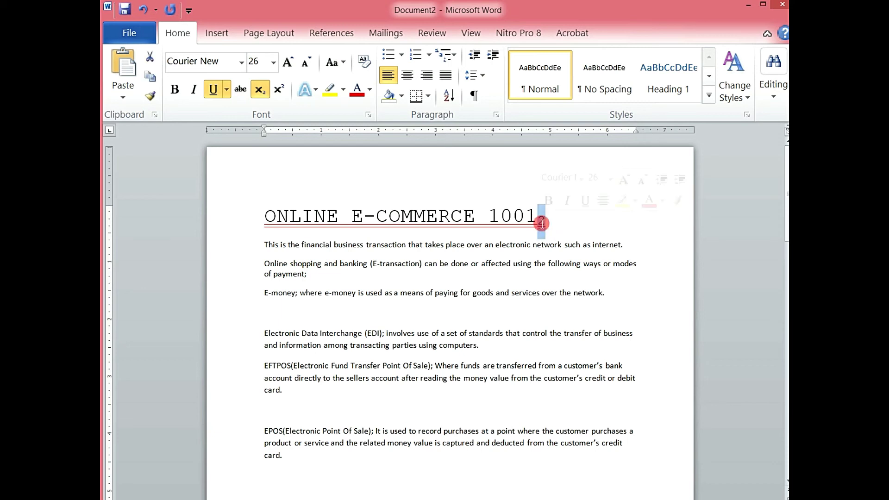
pyautogui.click(360, 89)
pyautogui.click(259, 89)
pyautogui.click(280, 89)
pyautogui.click(282, 87)
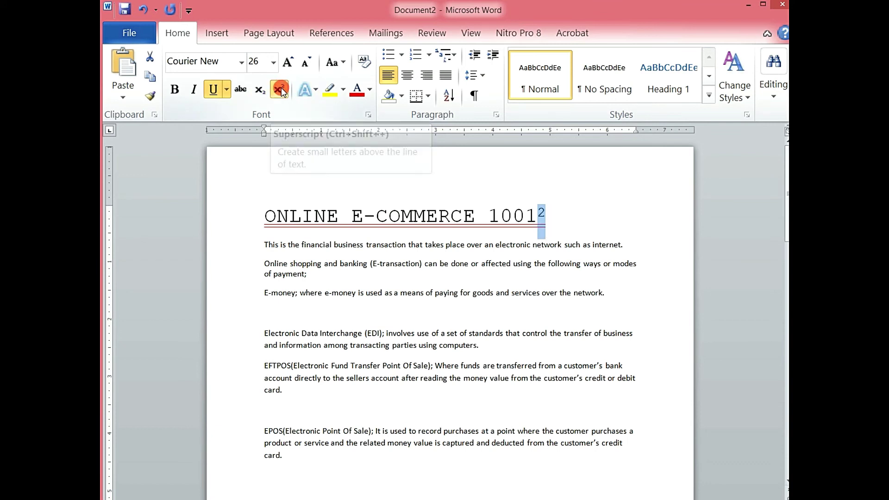
# Step: Delete the 001² and the trailing 1, keeping the paragraph break after the title
pyautogui.click(535, 213)
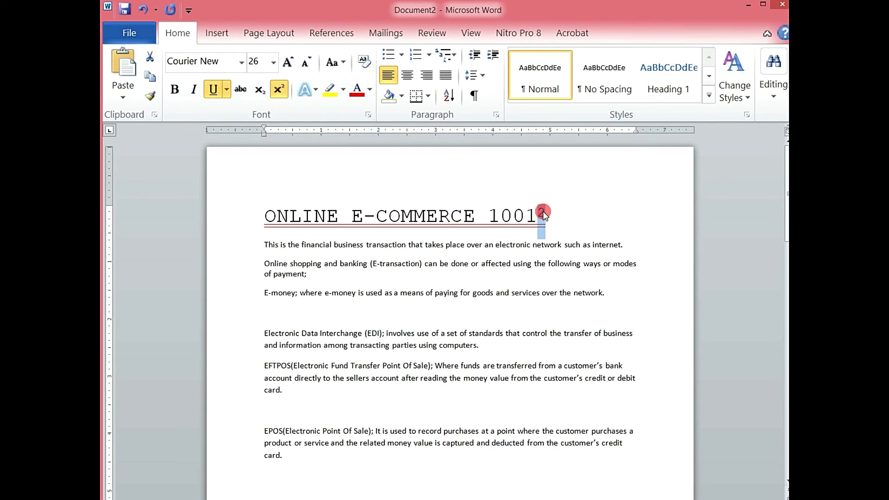
pyautogui.click(550, 219)
pyautogui.moveTo(550, 218); pyautogui.dragTo(501, 216)
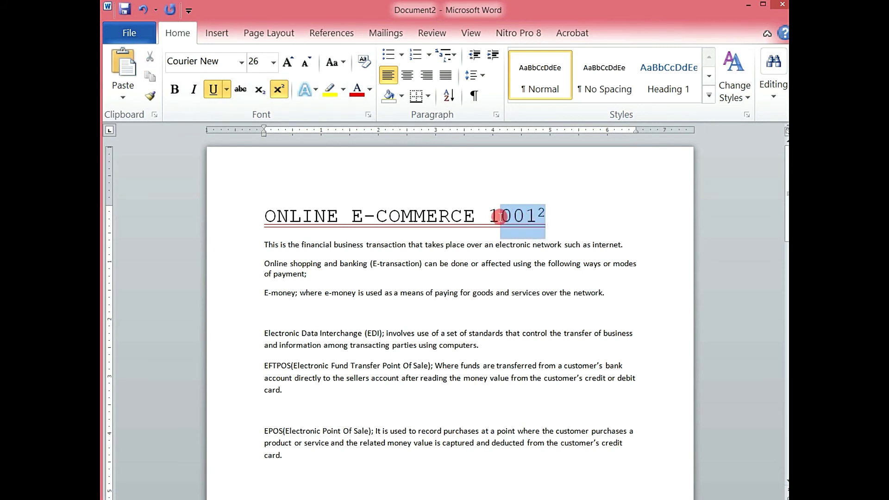
pyautogui.press('Delete')
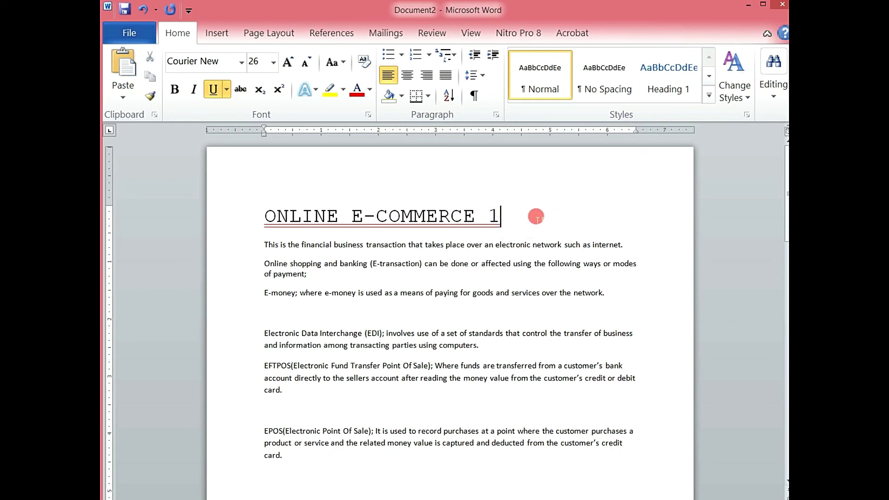
pyautogui.press('Delete')
pyautogui.press('Return')
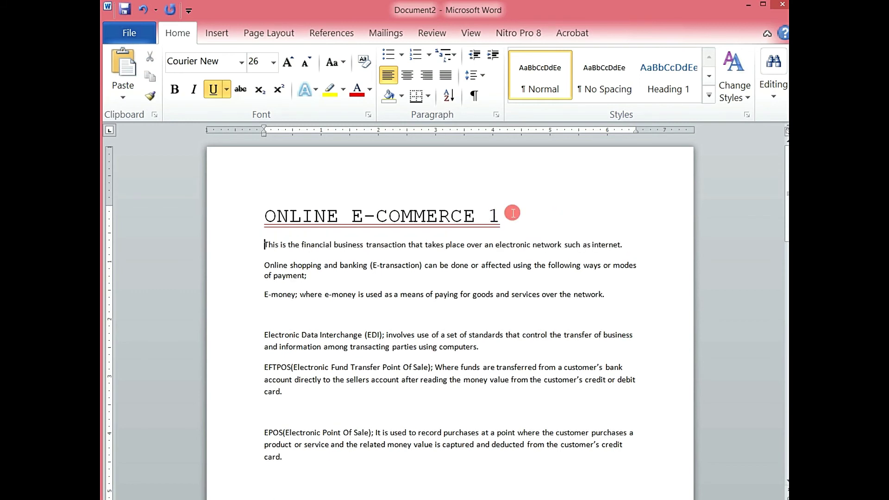
pyautogui.click(503, 219)
pyautogui.press('BackSpace')
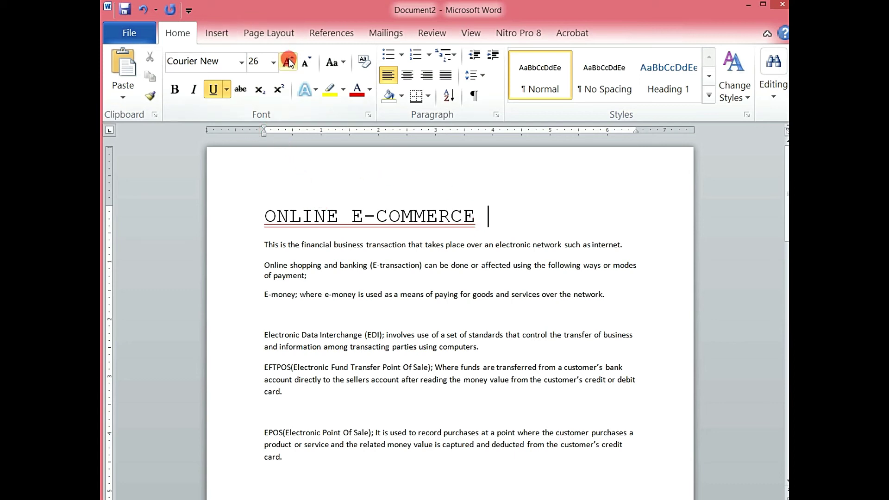
# Step: Select the title line and try Grow Font and Shrink Font, ending back at 26 pt
pyautogui.click(236, 217)
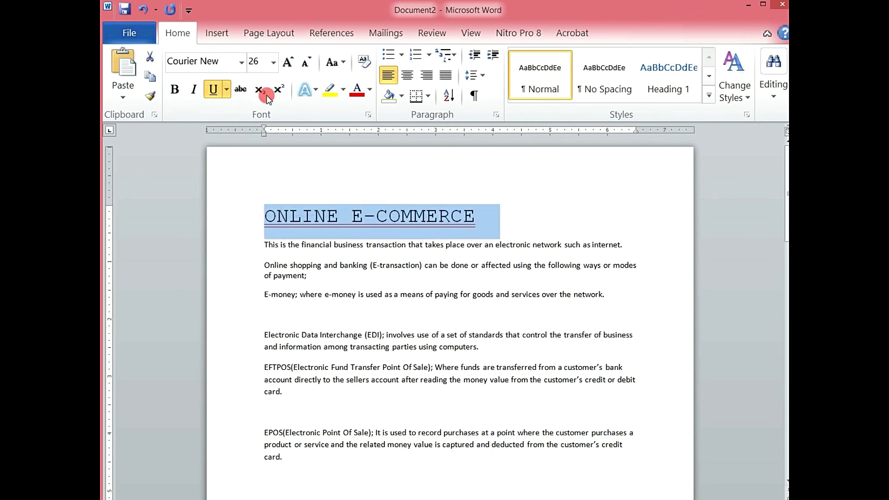
pyautogui.click(287, 63)
pyautogui.click(287, 62)
pyautogui.click(287, 62)
pyautogui.click(304, 62)
pyautogui.click(304, 62)
pyautogui.click(304, 62)
pyautogui.click(288, 63)
pyautogui.click(287, 63)
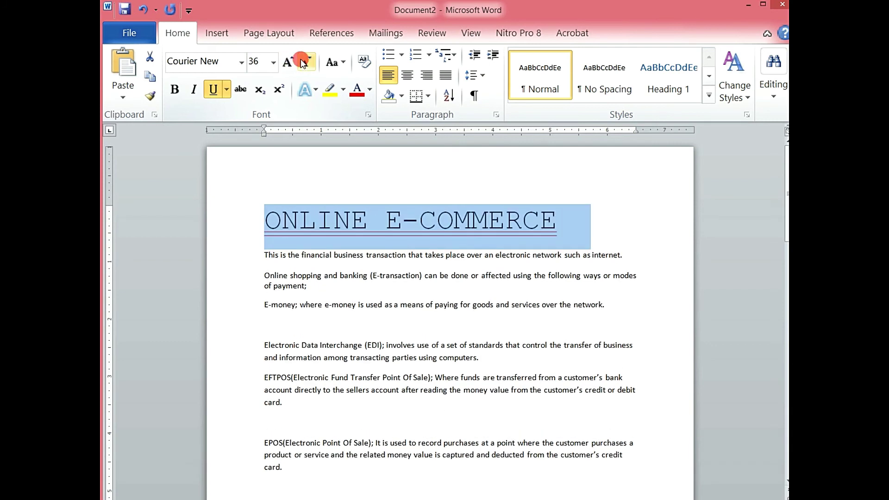
pyautogui.click(304, 62)
pyautogui.click(304, 62)
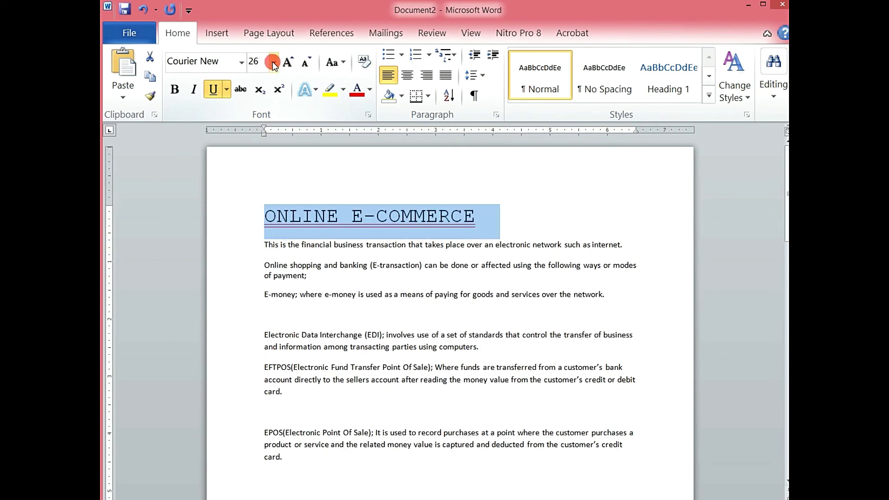
# Step: Set the title to 24 pt from the size list, then grow it to 28 pt
pyautogui.click(273, 62)
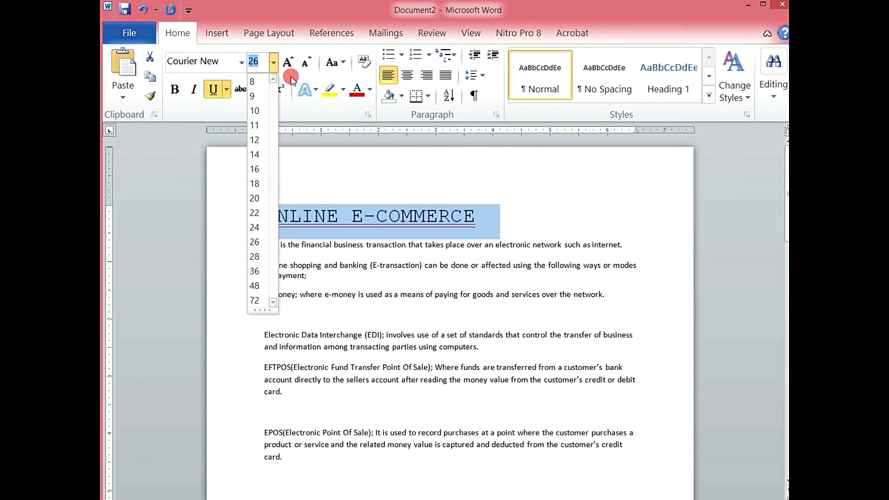
pyautogui.click(296, 65)
pyautogui.click(287, 64)
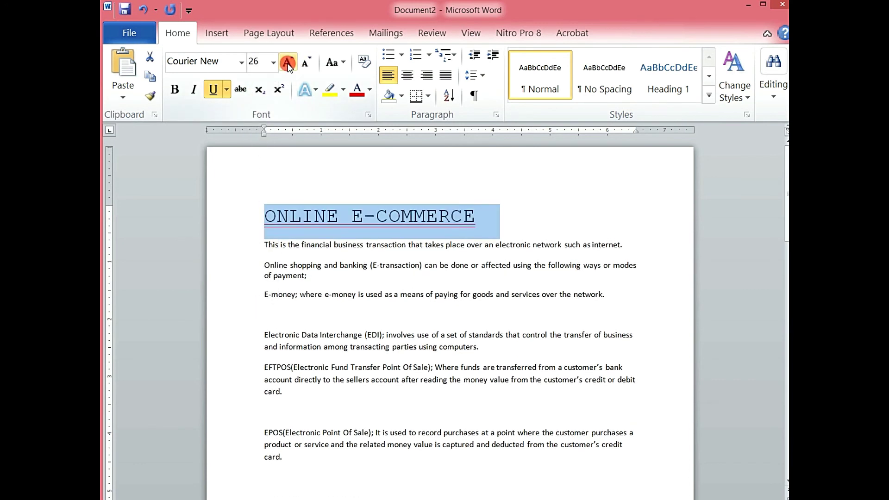
pyautogui.click(288, 64)
pyautogui.click(273, 64)
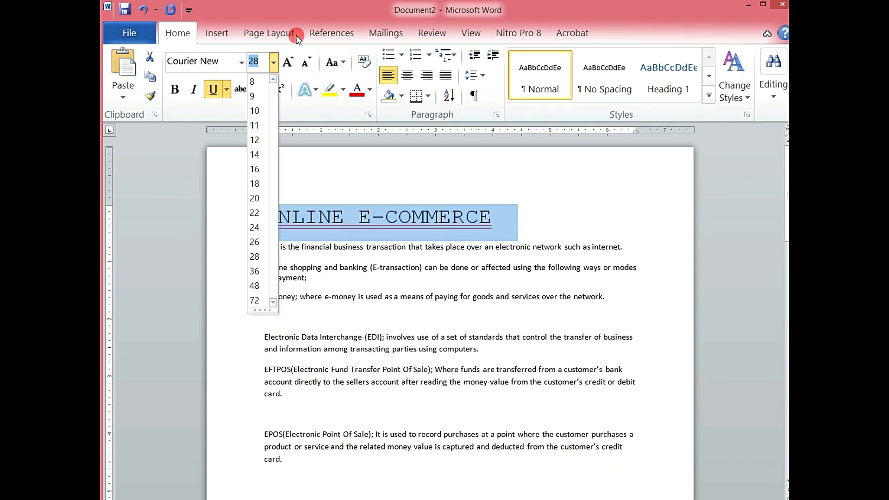
pyautogui.click(320, 7)
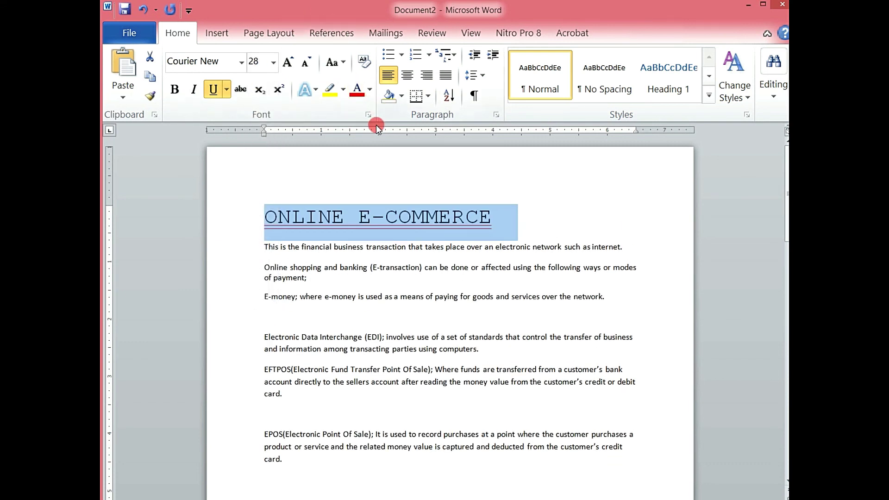
# Step: Apply the green outlined text effect to the ONLINE E-COMMERCE title and reselect it
pyautogui.click(316, 92)
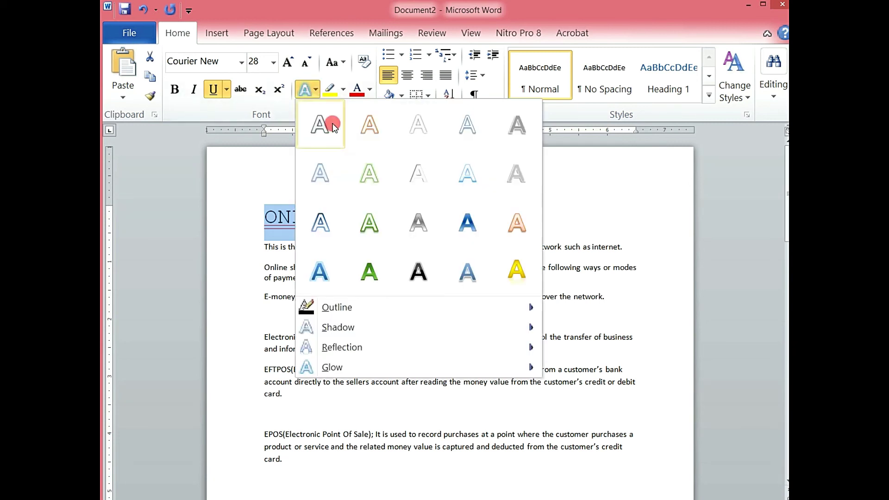
pyautogui.click(369, 241)
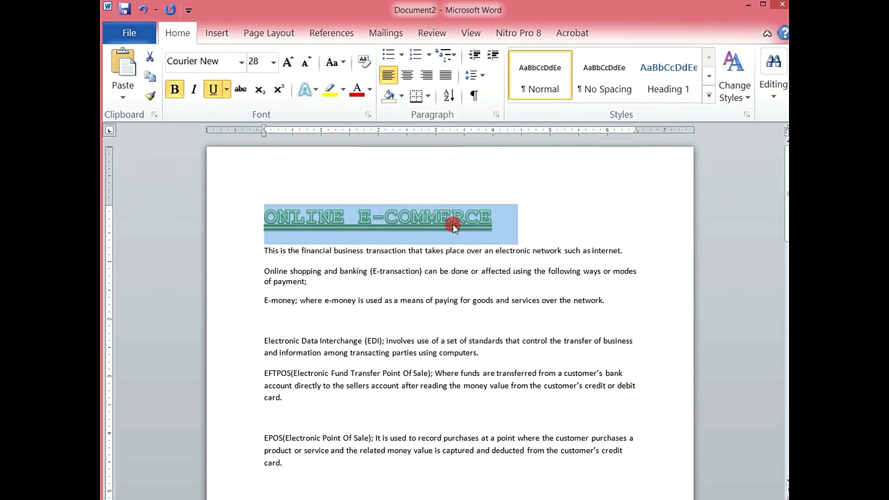
pyautogui.click(538, 214)
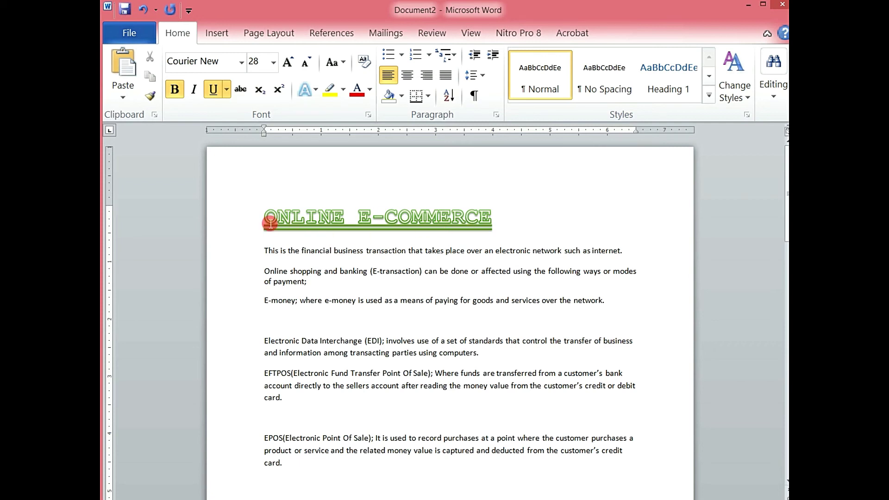
pyautogui.click(238, 218)
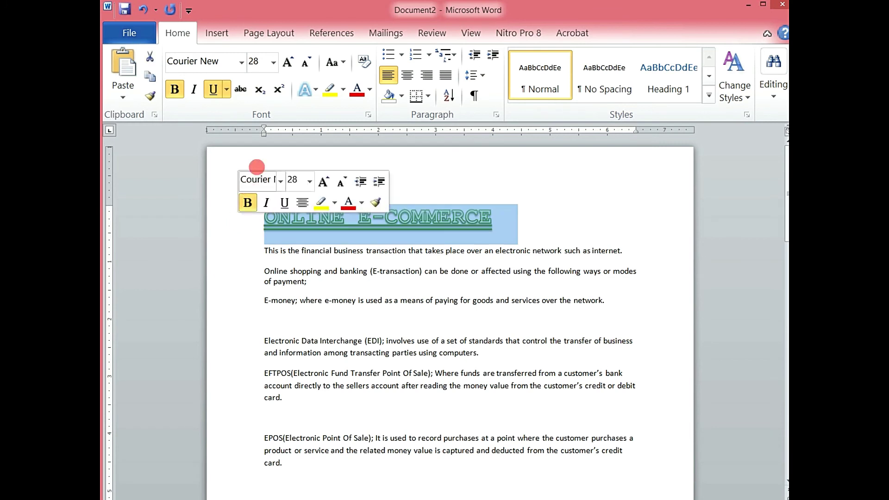
# Step: Give the title a magenta highlight and gold font colour, then reselect it
pyautogui.click(341, 90)
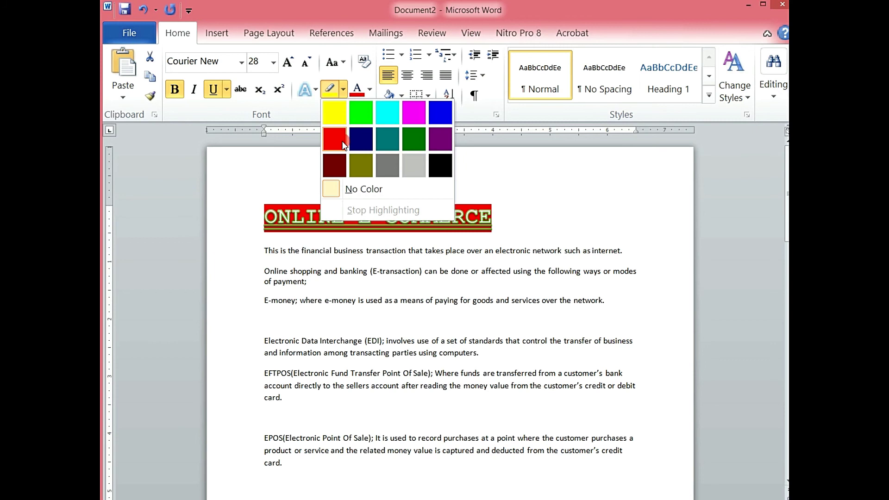
pyautogui.click(419, 110)
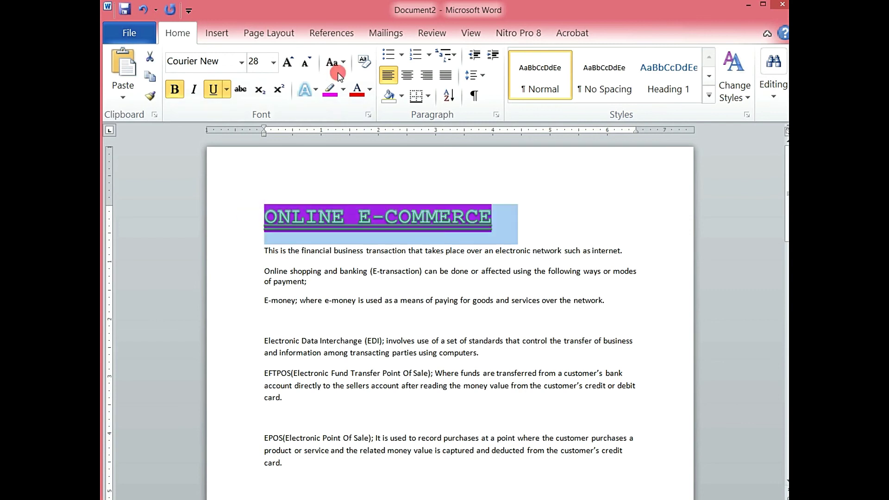
pyautogui.click(370, 89)
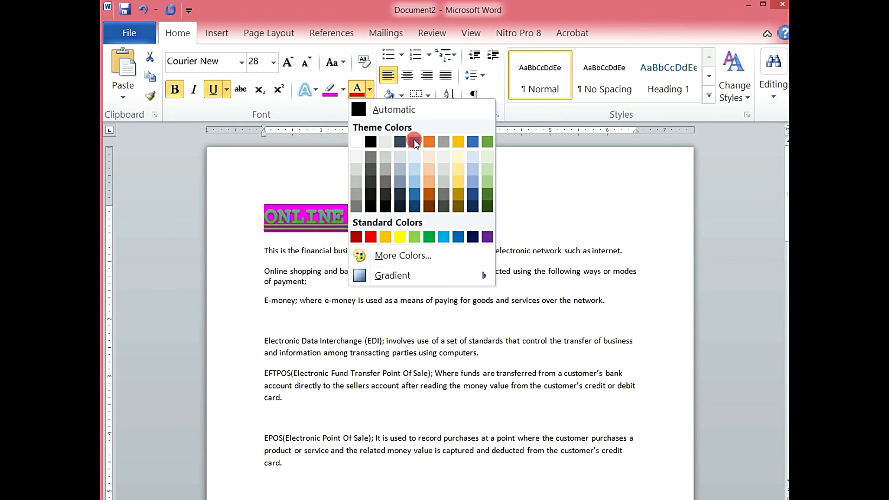
pyautogui.click(458, 183)
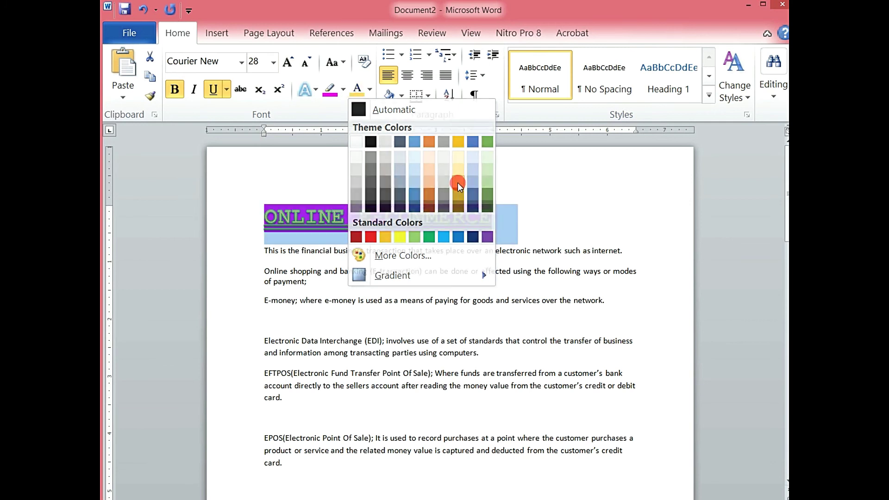
pyautogui.click(531, 223)
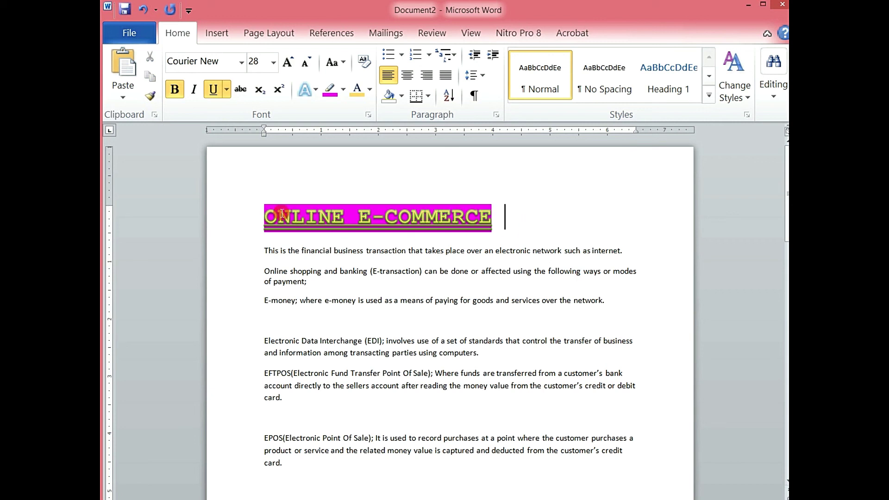
pyautogui.click(249, 216)
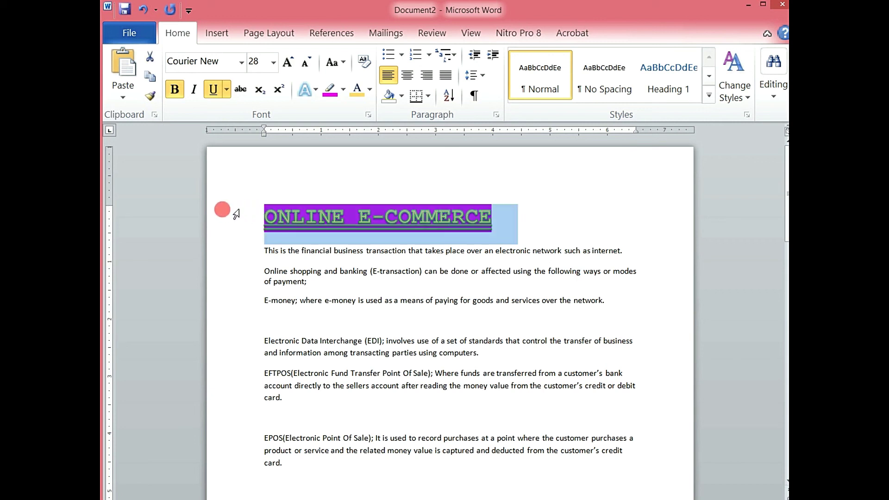
# Step: Clear all formatting from the title, then set its highlight to No Color
pyautogui.click(364, 60)
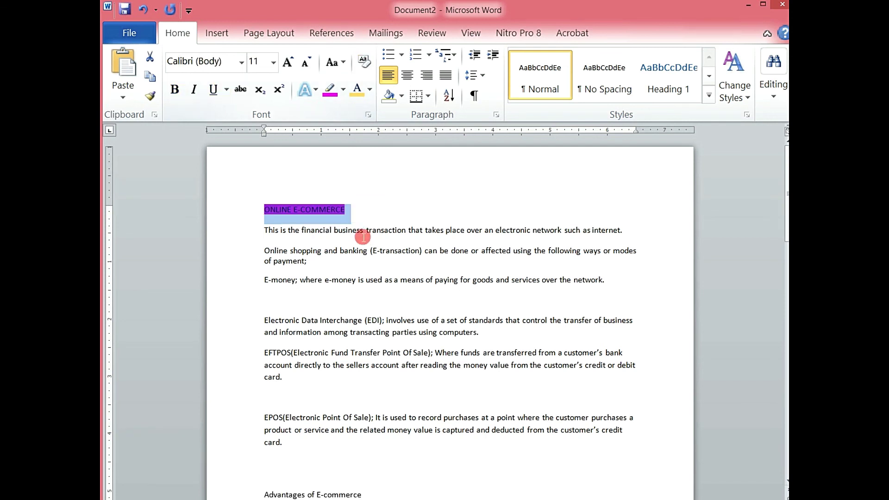
pyautogui.click(381, 210)
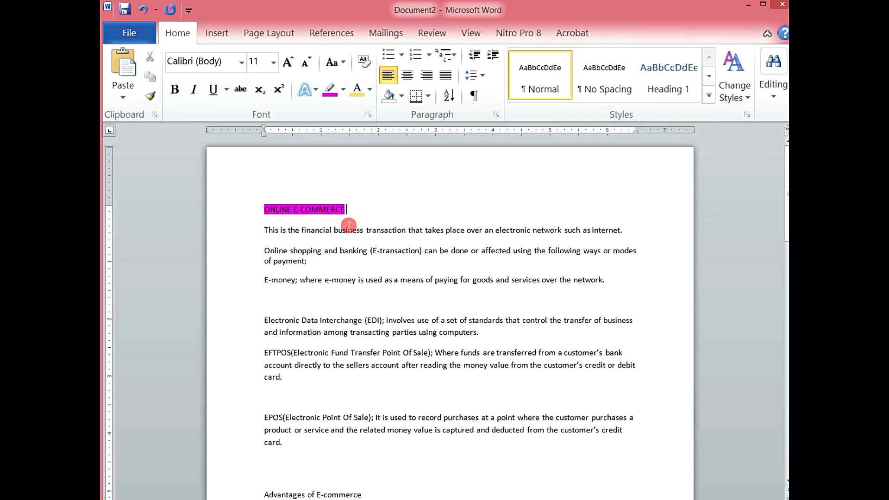
pyautogui.click(257, 216)
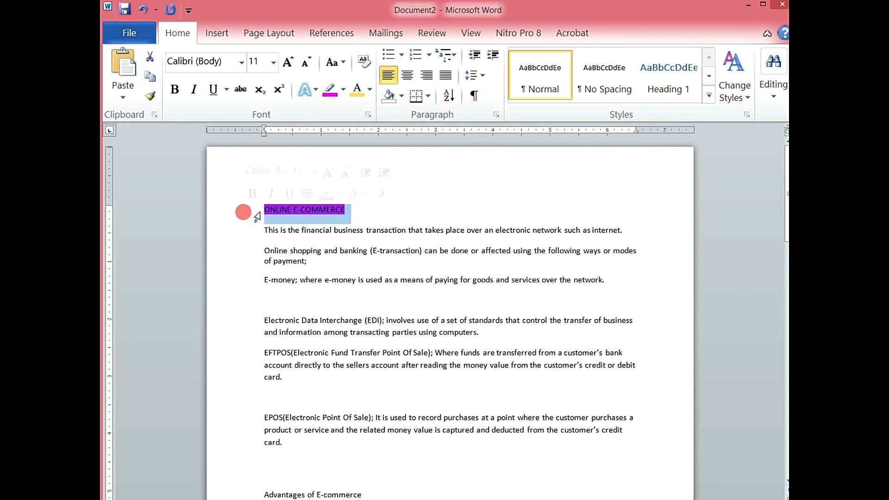
pyautogui.click(343, 91)
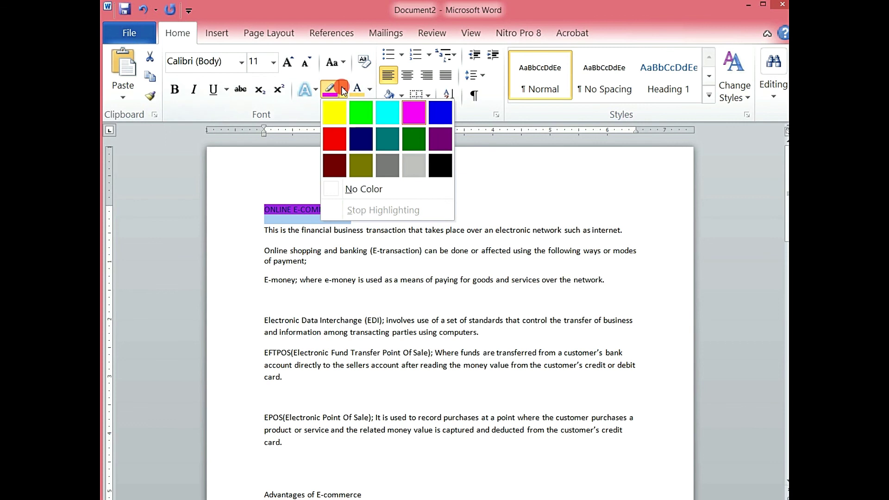
pyautogui.click(361, 194)
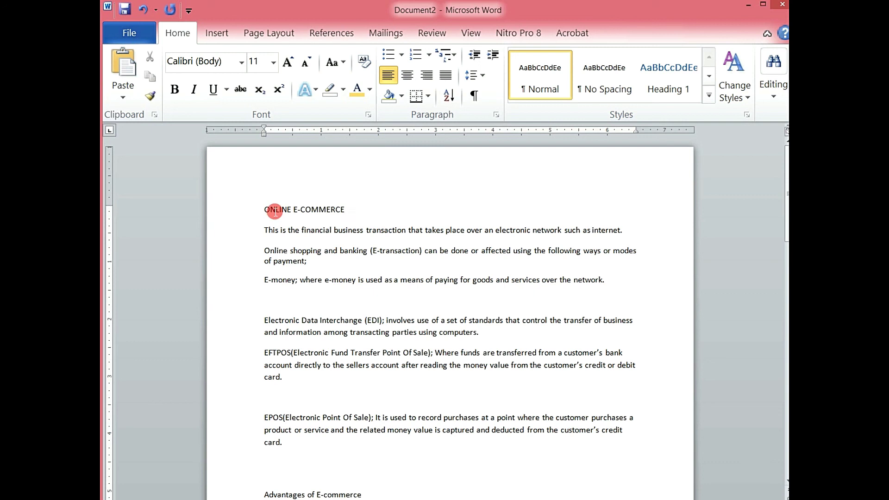
# Step: Open the Font dialog from the Font group launcher and nudge it upward
pyautogui.click(366, 115)
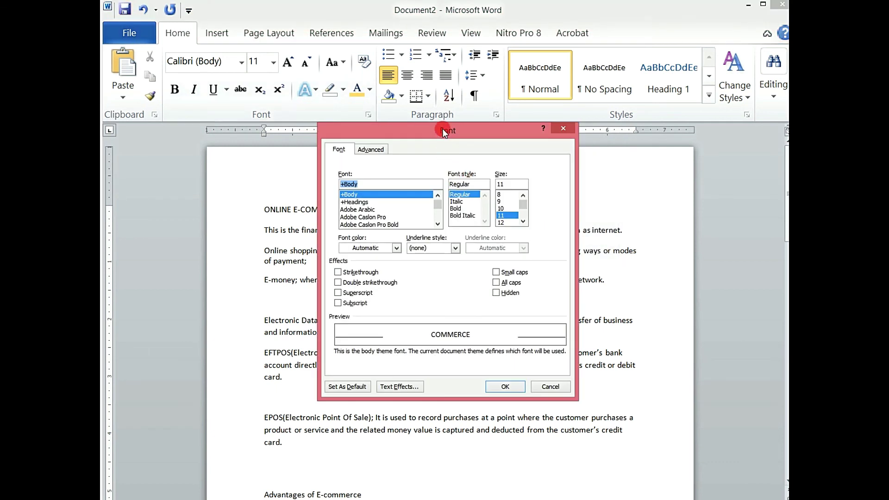
pyautogui.moveTo(443, 129); pyautogui.dragTo(443, 113)
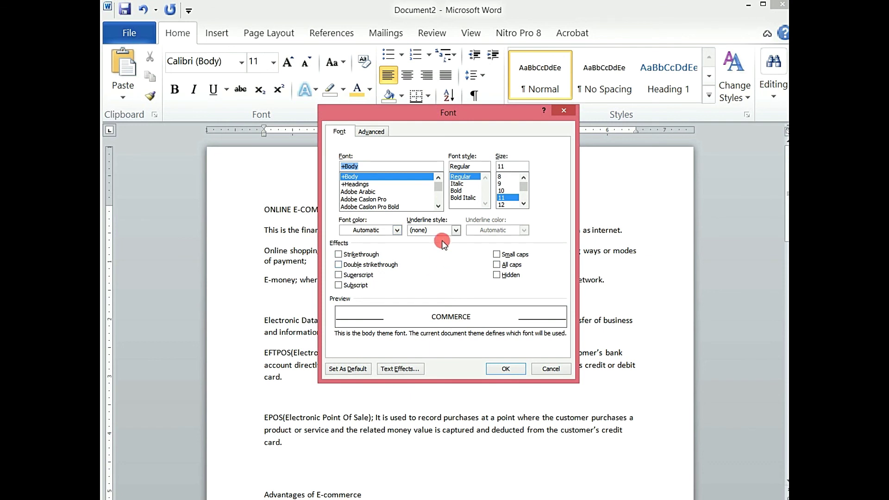